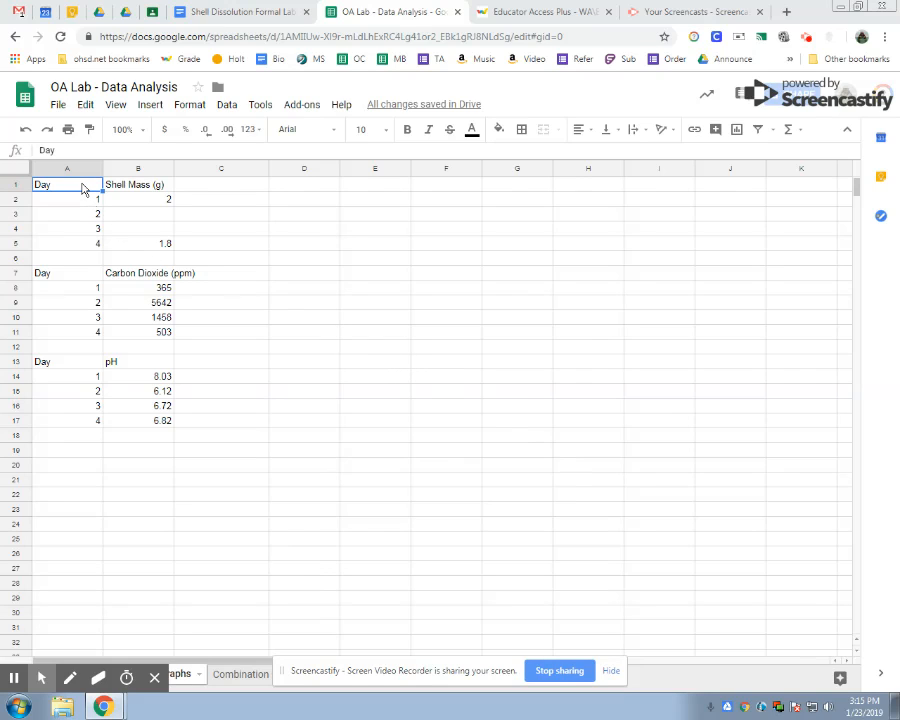
# Review the day and measurement columns of the shell mass, carbon dioxide and pH tables
pyautogui.moveTo(83, 189); pyautogui.dragTo(84, 239)
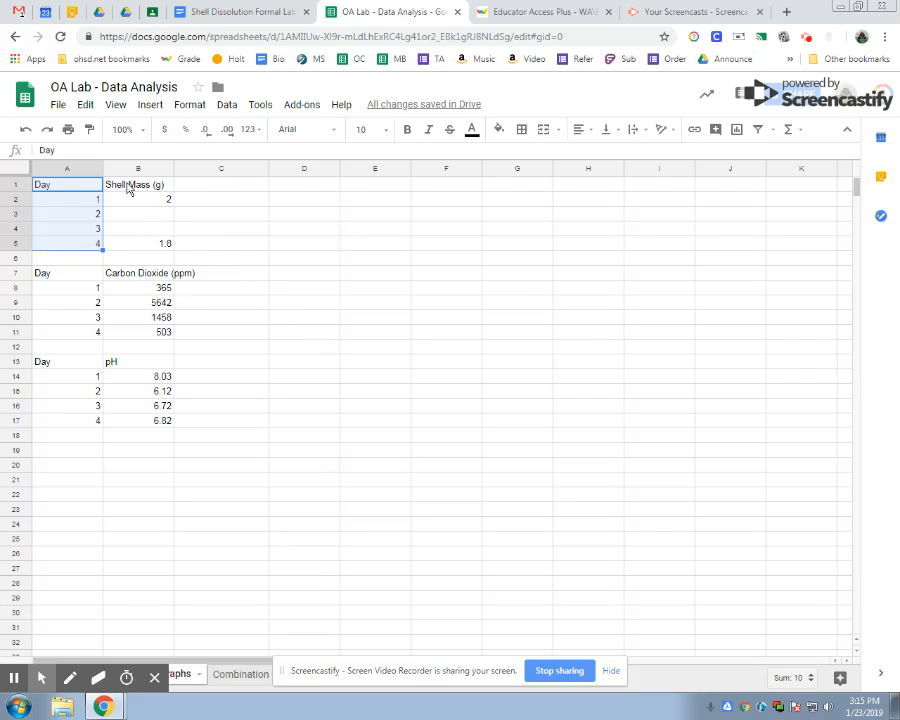
pyautogui.click(129, 189)
pyautogui.moveTo(129, 189); pyautogui.dragTo(150, 246)
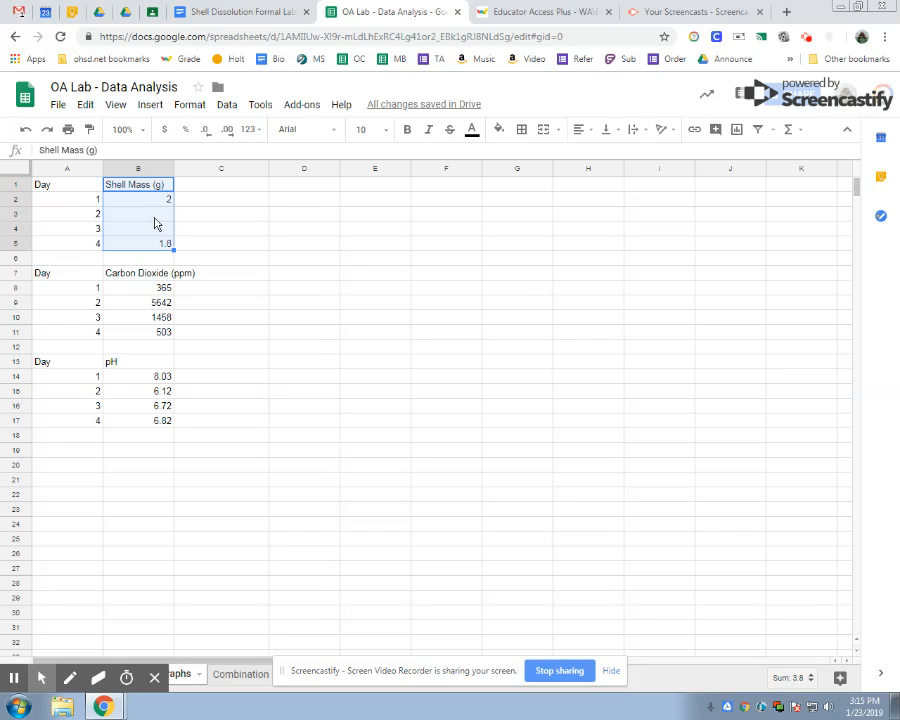
pyautogui.click(59, 277)
pyautogui.moveTo(59, 277); pyautogui.dragTo(66, 332)
pyautogui.moveTo(119, 277); pyautogui.dragTo(124, 333)
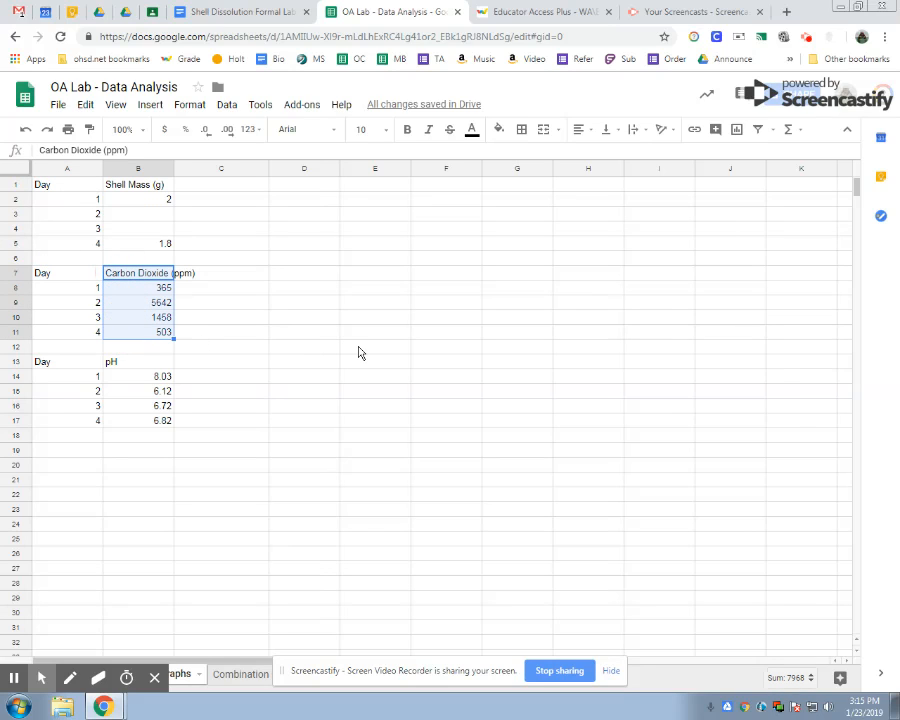
pyautogui.moveTo(72, 364); pyautogui.dragTo(74, 425)
pyautogui.moveTo(130, 364); pyautogui.dragTo(150, 424)
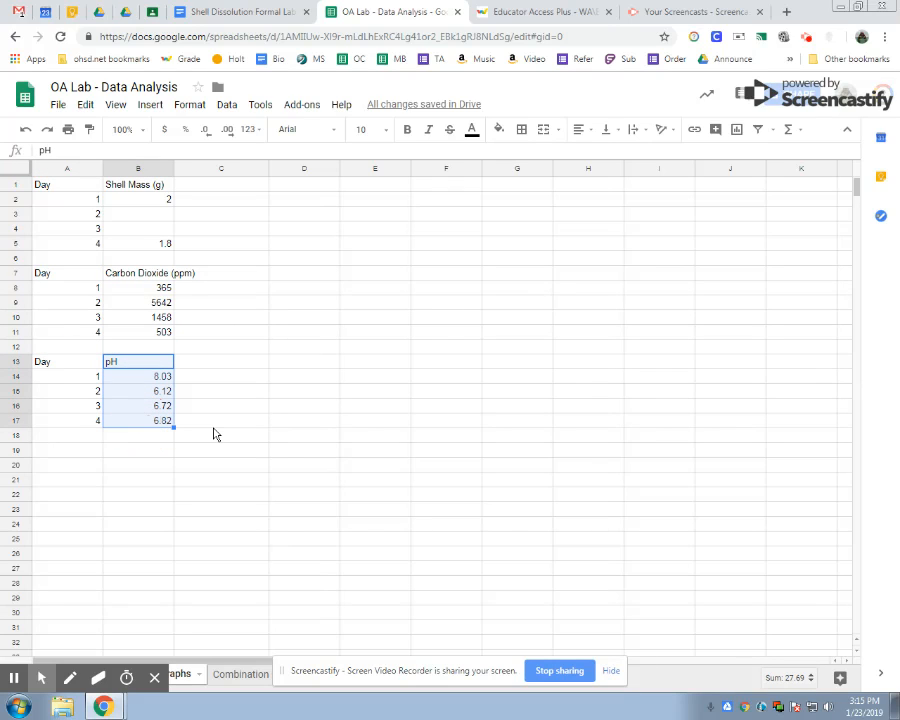
pyautogui.moveTo(47, 188); pyautogui.dragTo(134, 248)
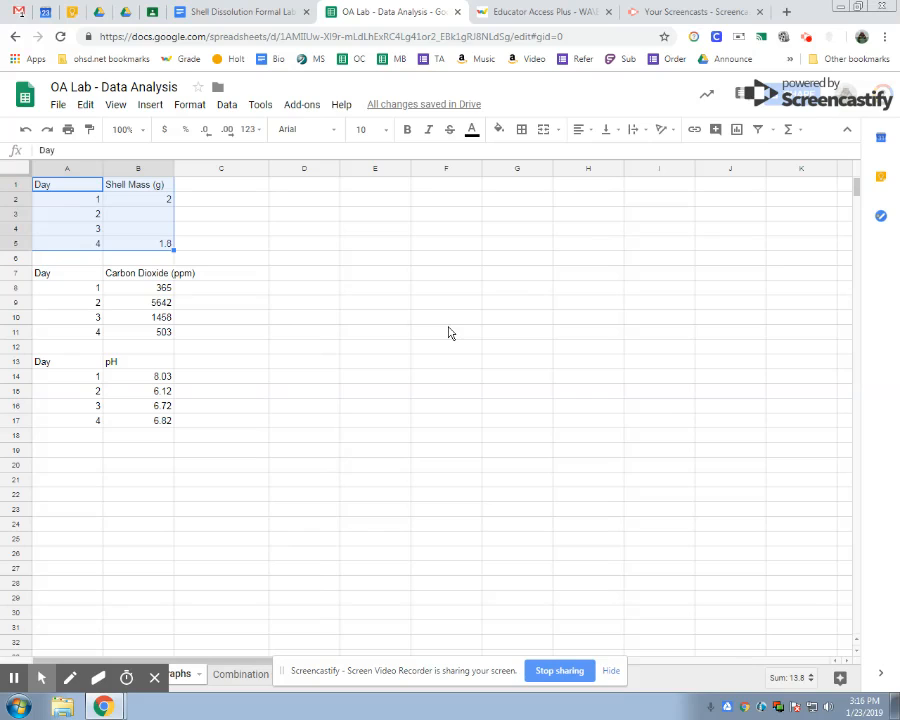
pyautogui.click(95, 200)
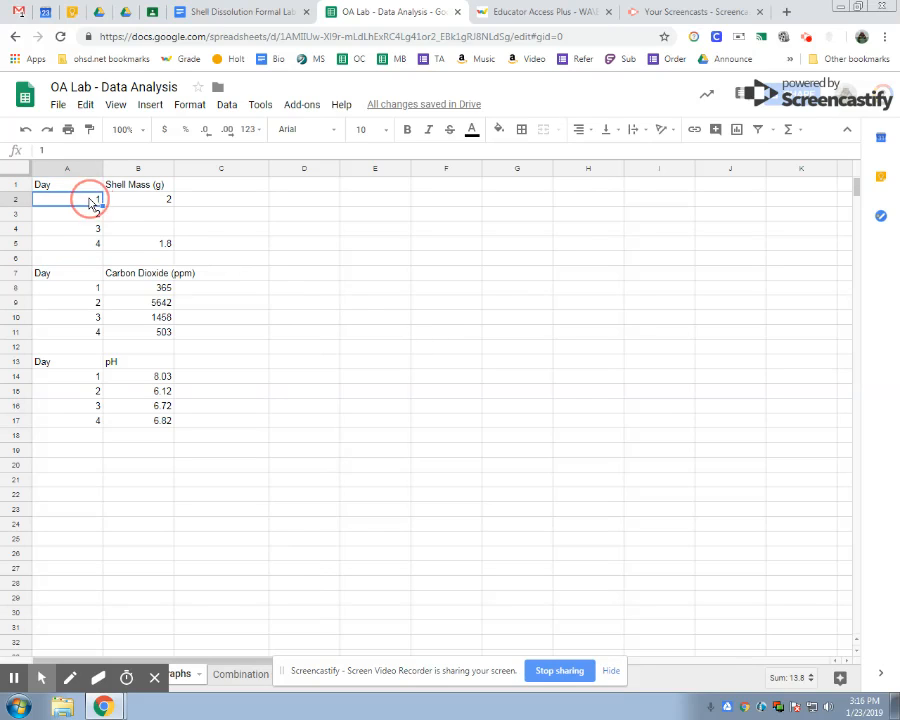
pyautogui.click(211, 241)
pyautogui.moveTo(70, 199); pyautogui.dragTo(166, 243)
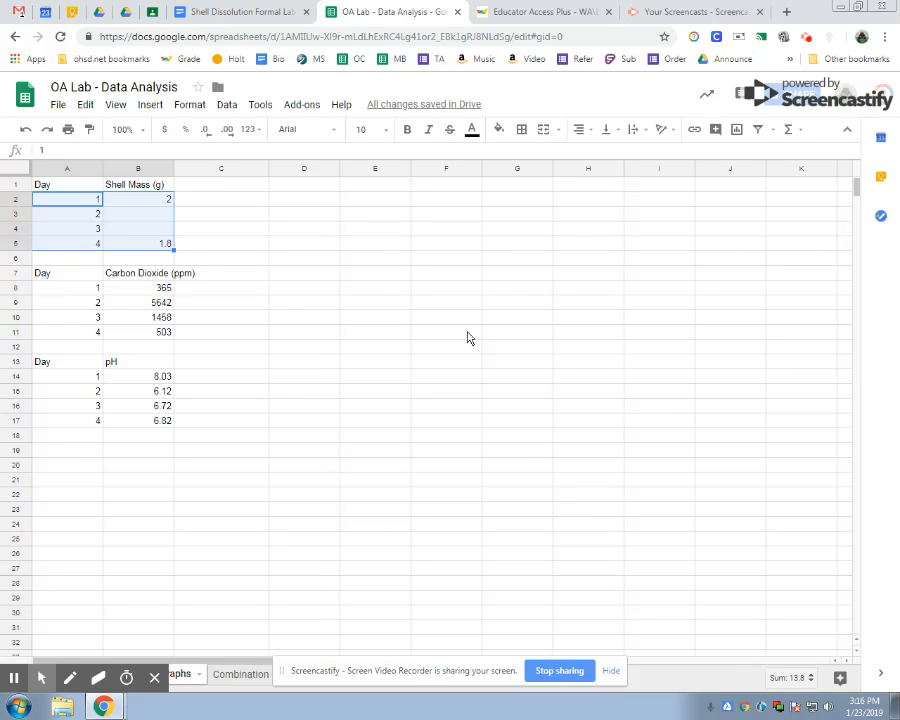
pyautogui.moveTo(86, 184); pyautogui.dragTo(118, 183)
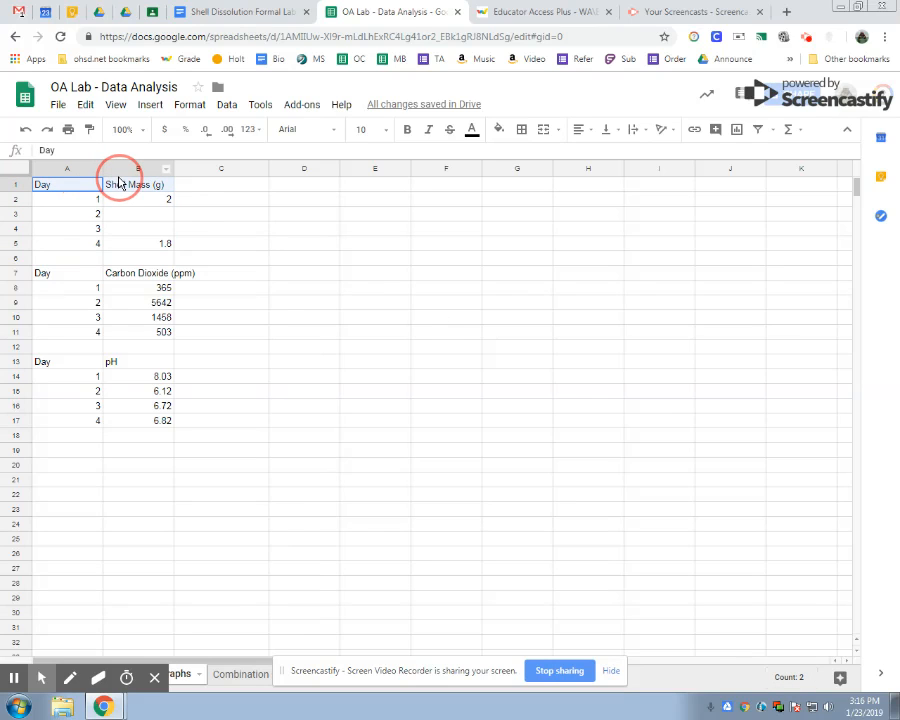
pyautogui.click(240, 245)
# Insert a column chart of shell mass by day from A1:B5, shrinking it and placing it beside the data tables
pyautogui.moveTo(63, 185); pyautogui.dragTo(128, 238)
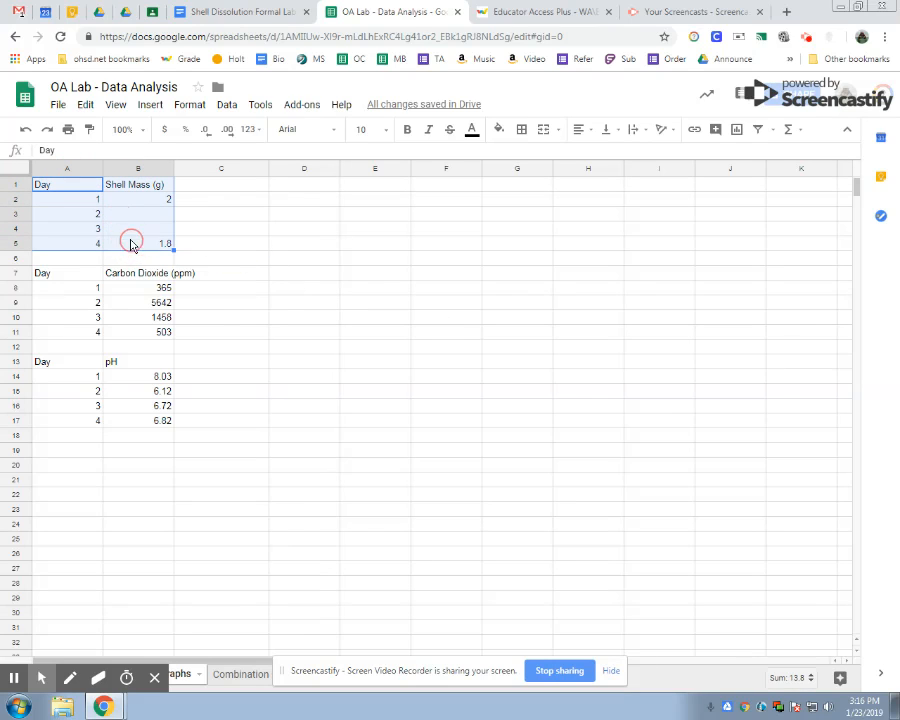
pyautogui.click(738, 130)
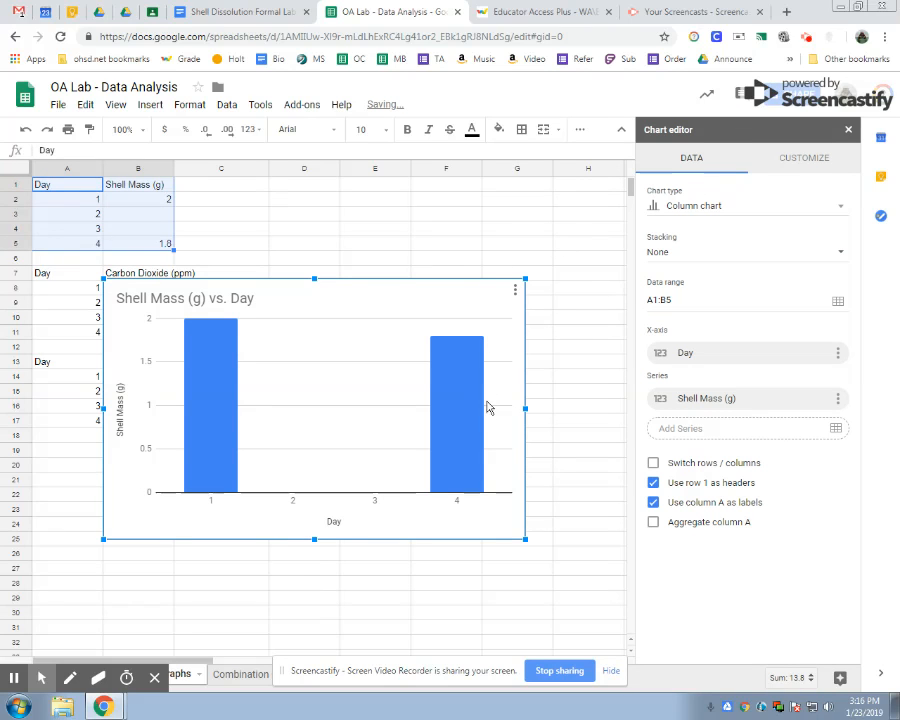
pyautogui.moveTo(374, 304); pyautogui.dragTo(466, 206)
pyautogui.moveTo(618, 447); pyautogui.dragTo(514, 367)
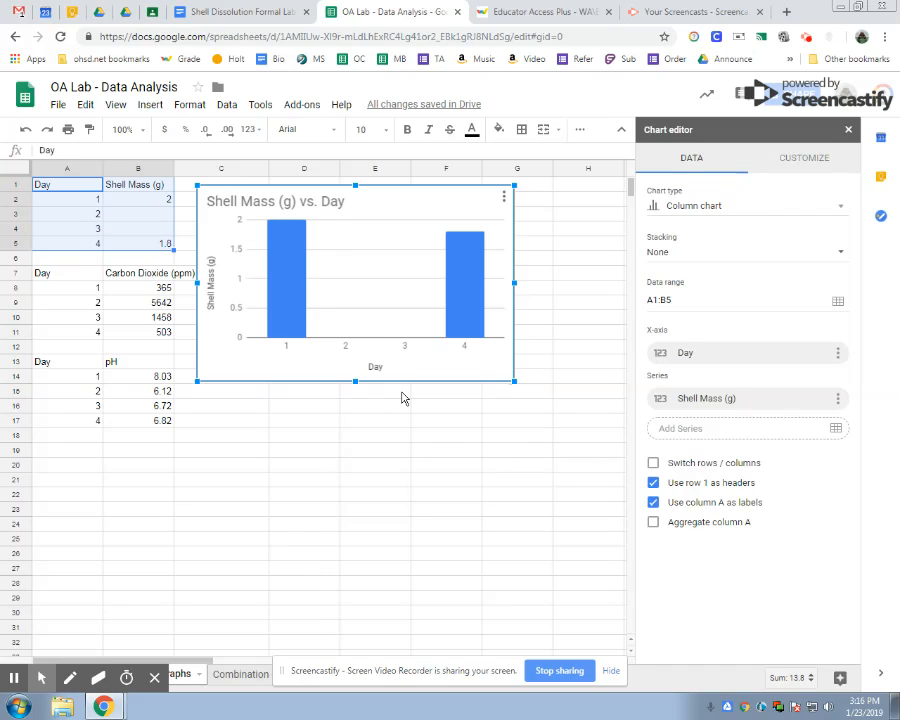
# Insert a chart of carbon dioxide by day from A7:B11, placing it below the shell mass chart at matching size
pyautogui.moveTo(72, 277); pyautogui.dragTo(162, 332)
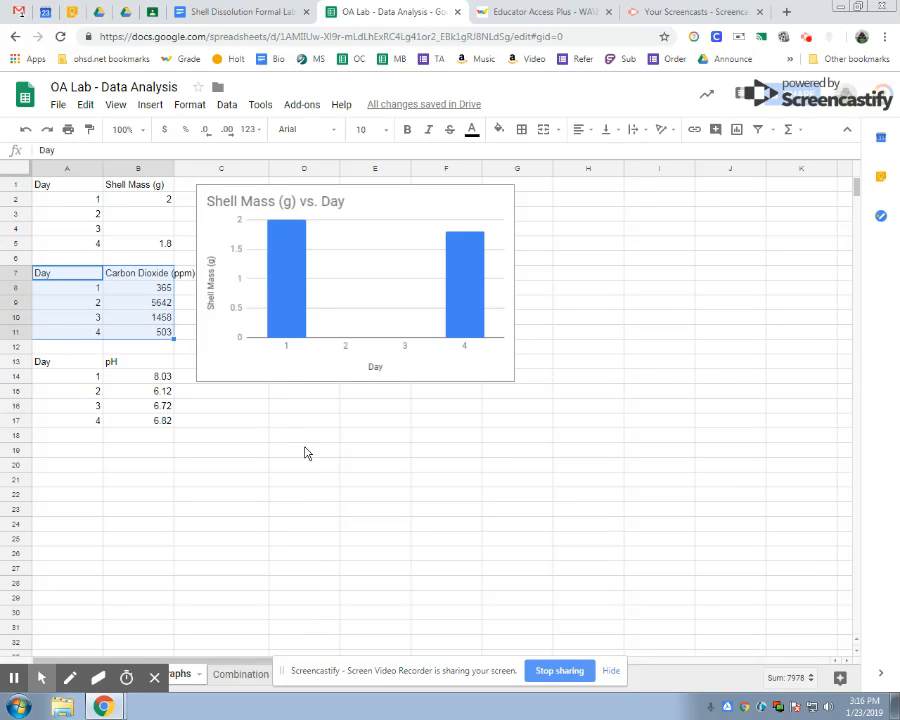
pyautogui.click(736, 129)
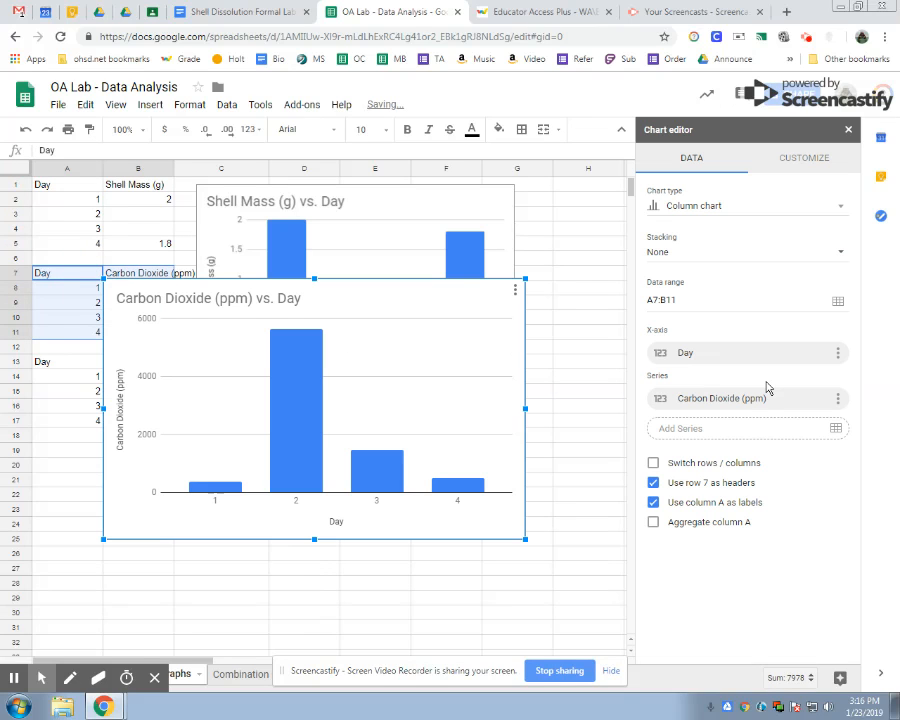
pyautogui.click(372, 293)
pyautogui.moveTo(372, 293); pyautogui.dragTo(465, 399)
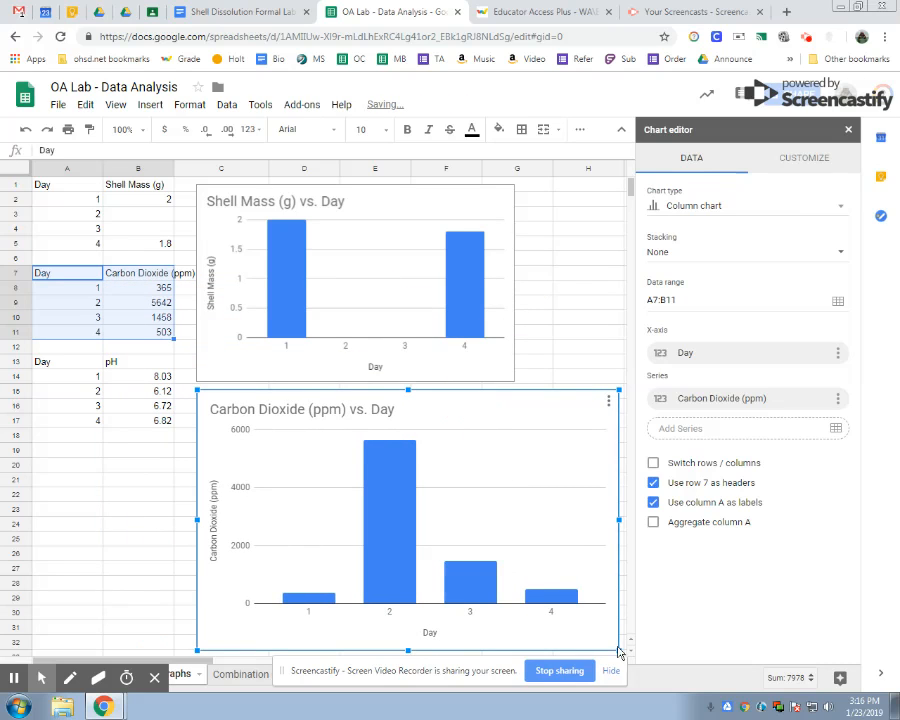
pyautogui.moveTo(616, 646); pyautogui.dragTo(511, 586)
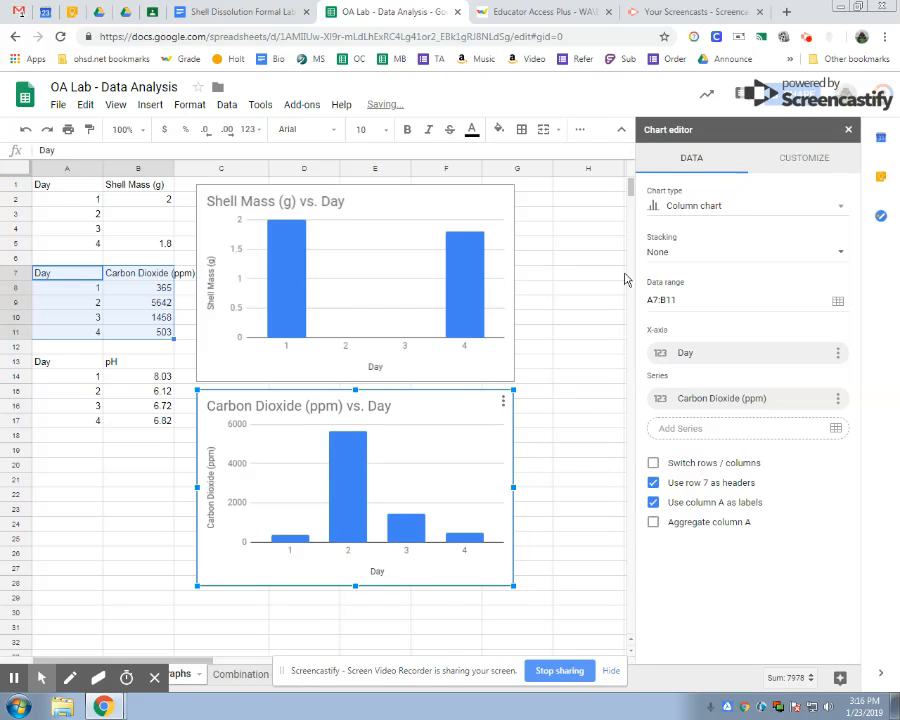
# Change the carbon dioxide chart to a smooth line chart
pyautogui.click(708, 206)
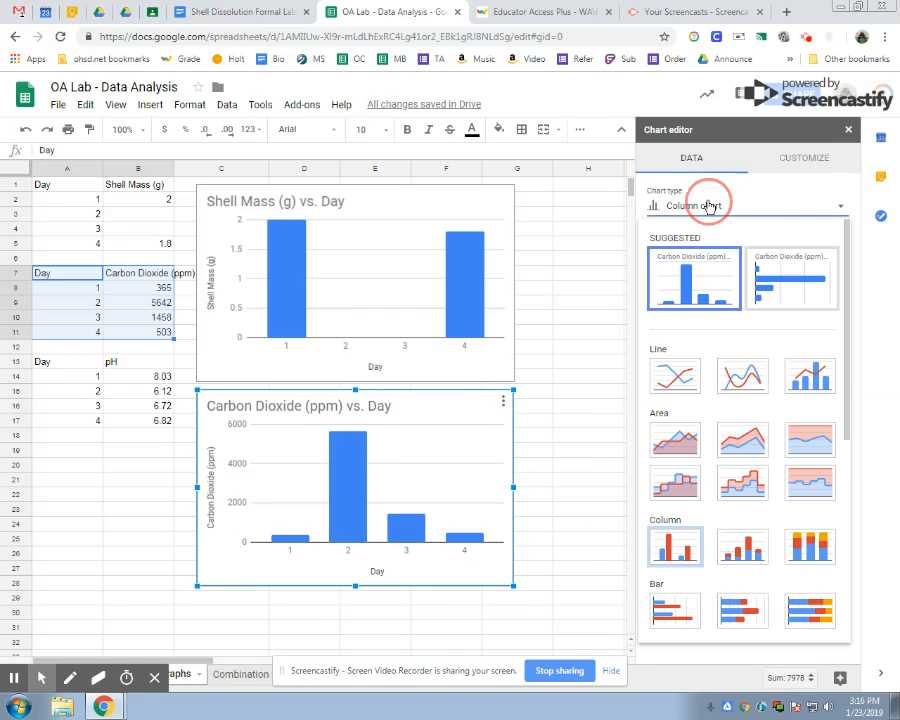
pyautogui.click(742, 378)
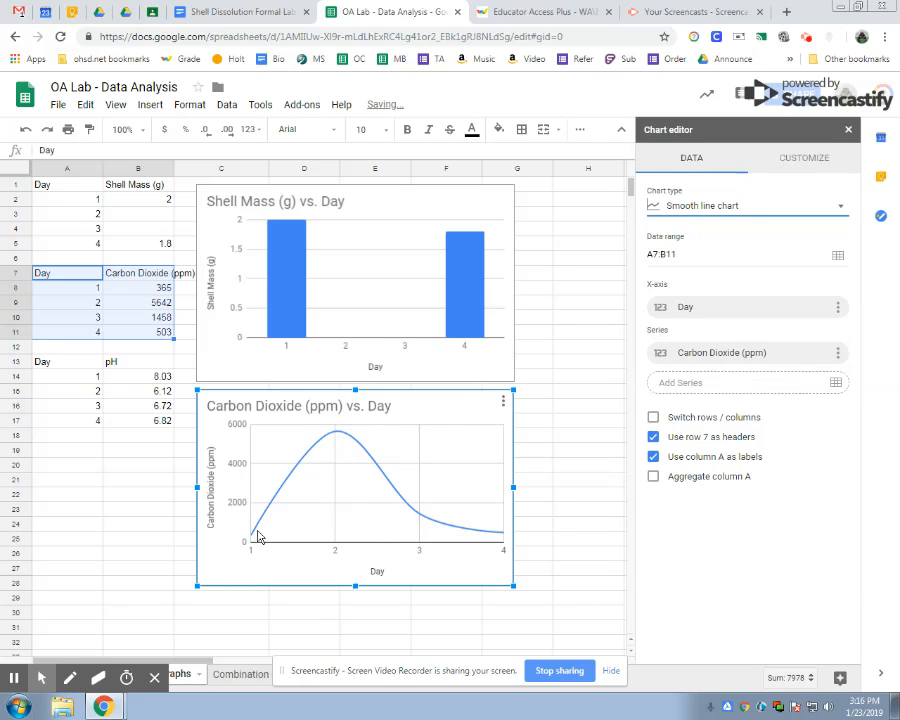
pyautogui.moveTo(338, 438)
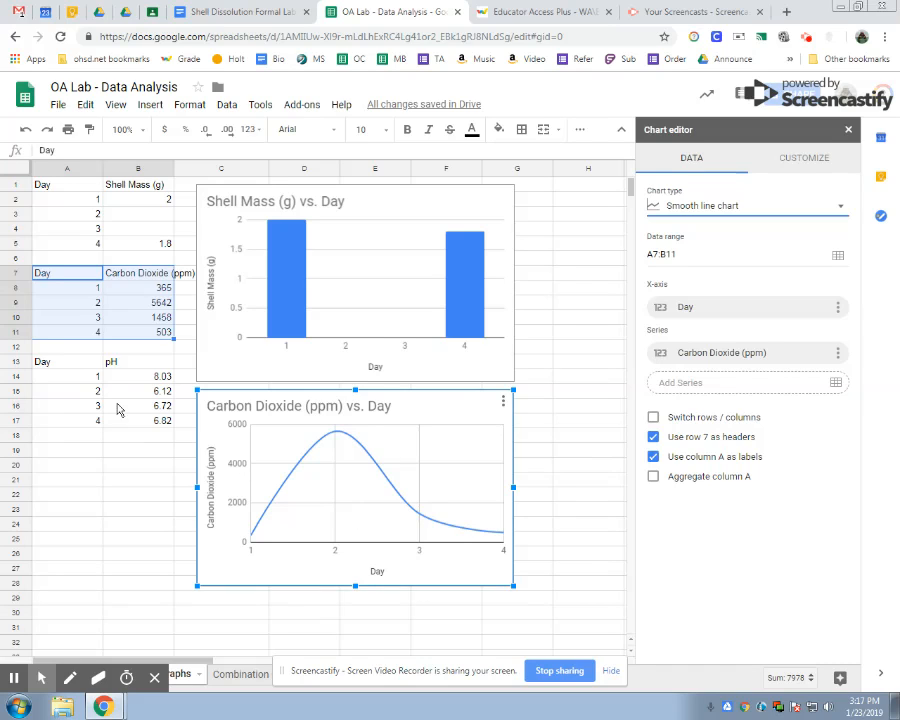
# Insert a chart of pH by day from A13:B17 and make it a smooth line chart
pyautogui.moveTo(54, 362); pyautogui.dragTo(125, 420)
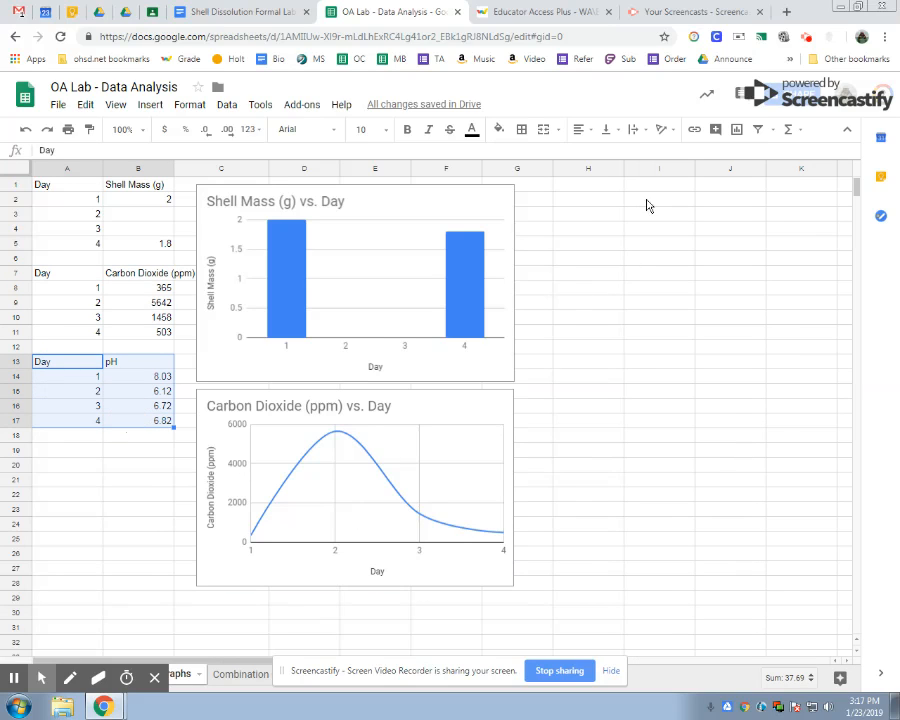
pyautogui.click(737, 130)
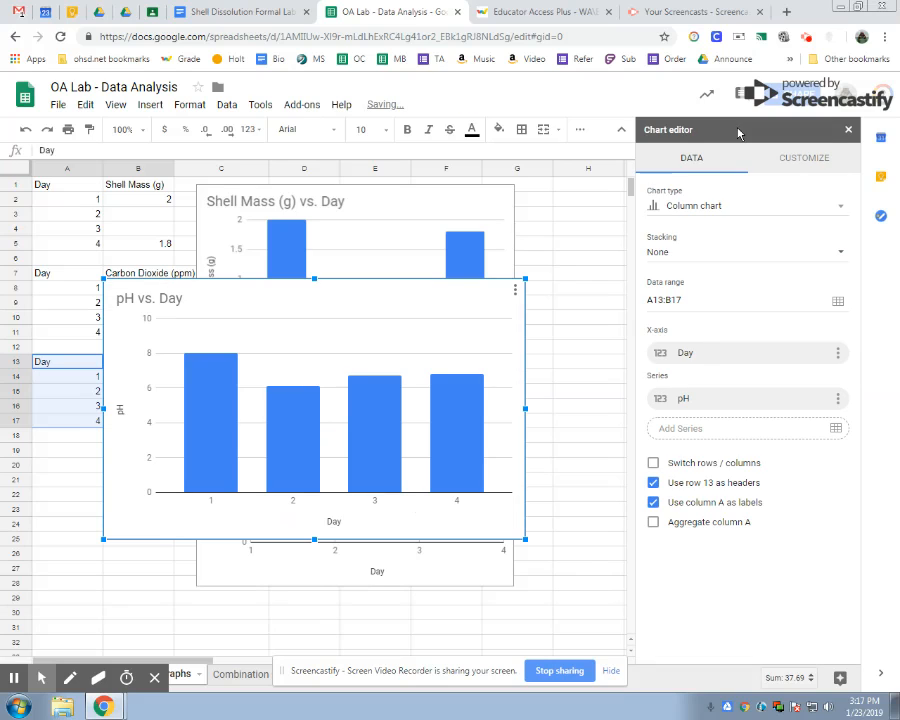
pyautogui.click(718, 205)
pyautogui.click(745, 375)
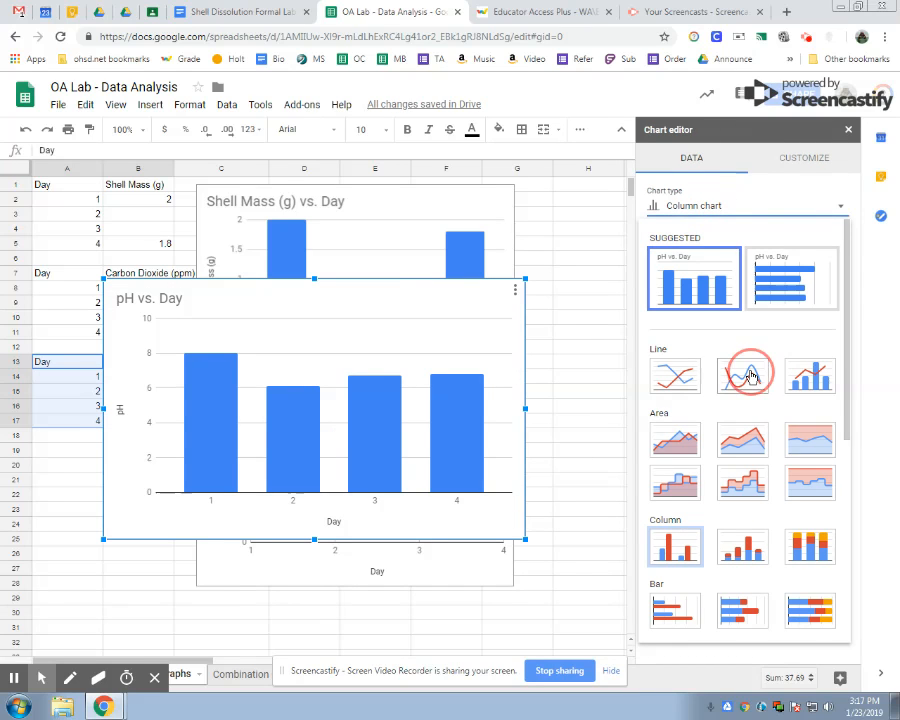
# Color the pH series line dark red
pyautogui.click(792, 163)
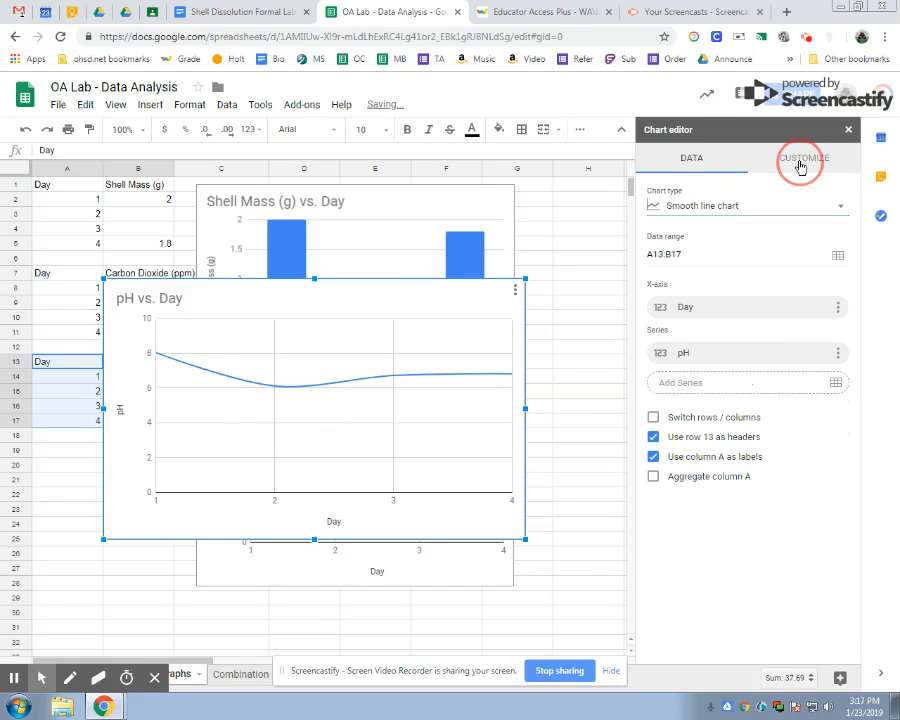
pyautogui.click(686, 247)
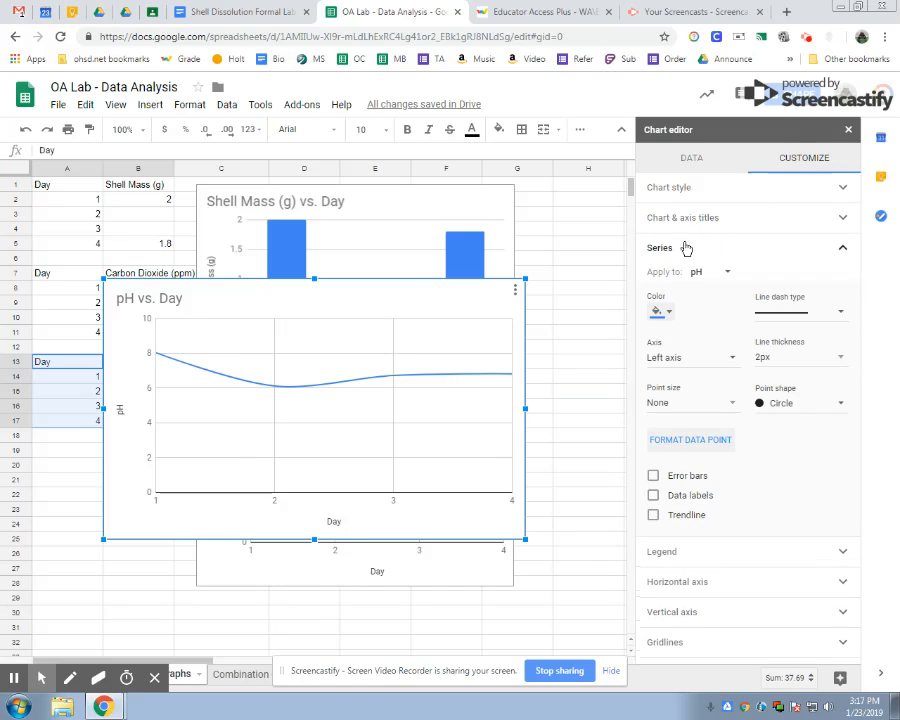
pyautogui.click(662, 312)
pyautogui.click(663, 372)
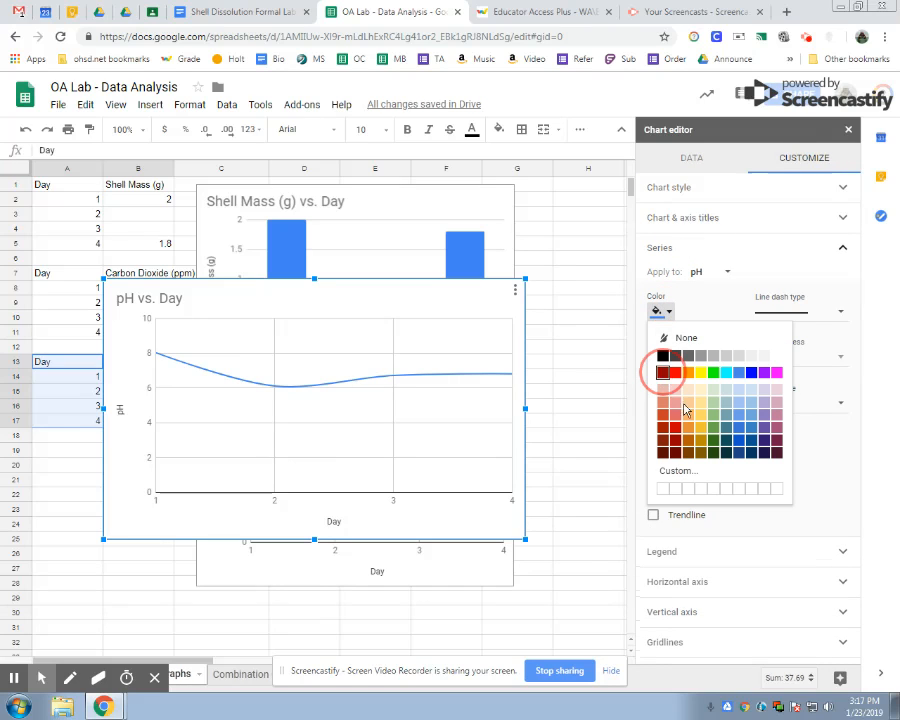
# Shrink the pH chart to match the others, place it below the carbon dioxide chart, and close the chart editor
pyautogui.moveTo(386, 293); pyautogui.dragTo(479, 283)
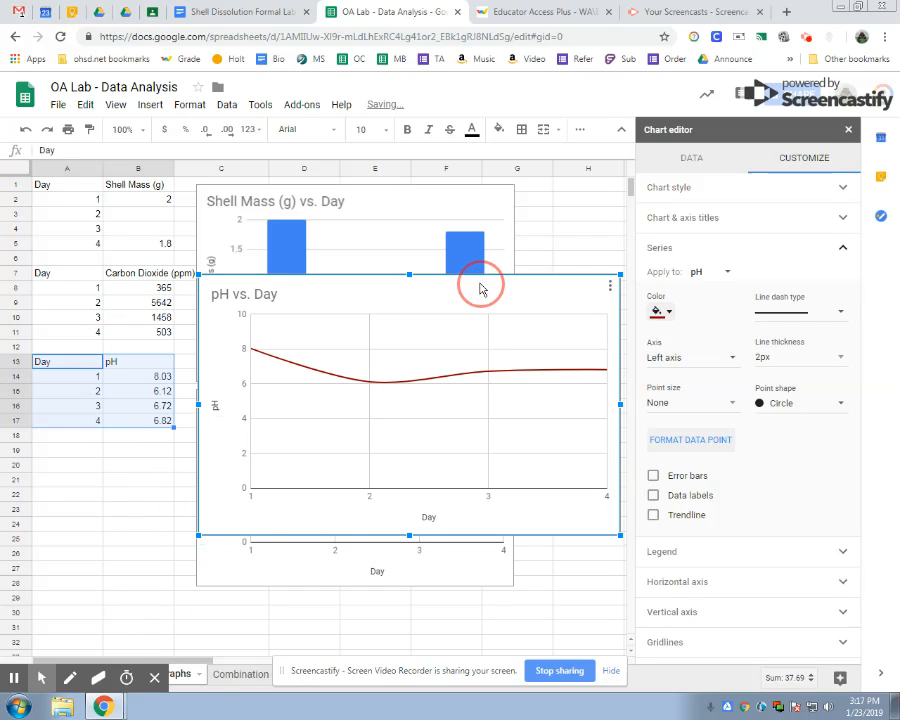
pyautogui.moveTo(618, 535); pyautogui.dragTo(518, 466)
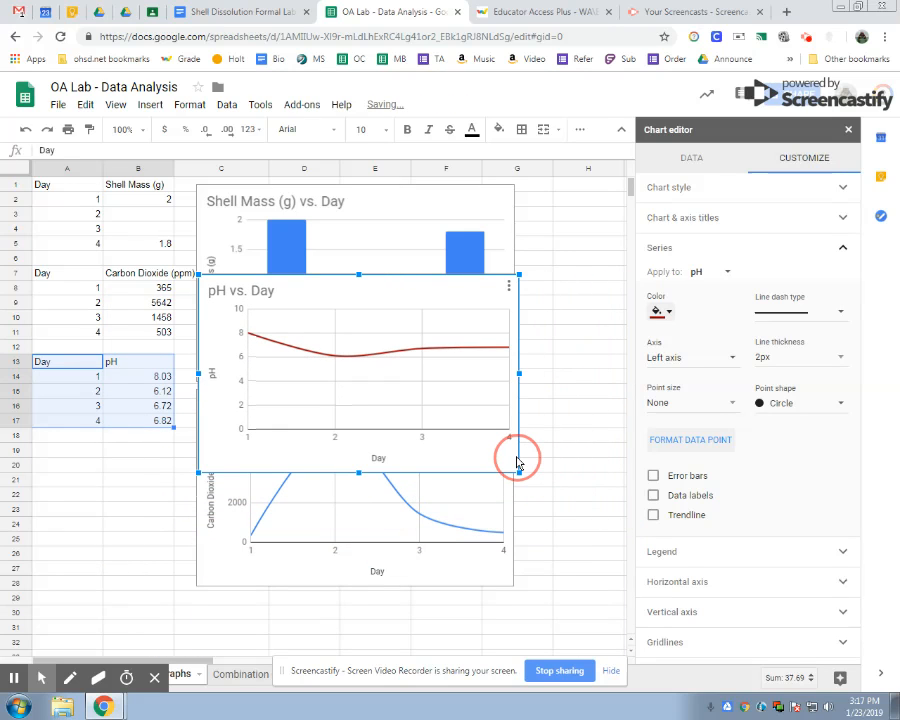
pyautogui.moveTo(446, 287); pyautogui.dragTo(442, 603)
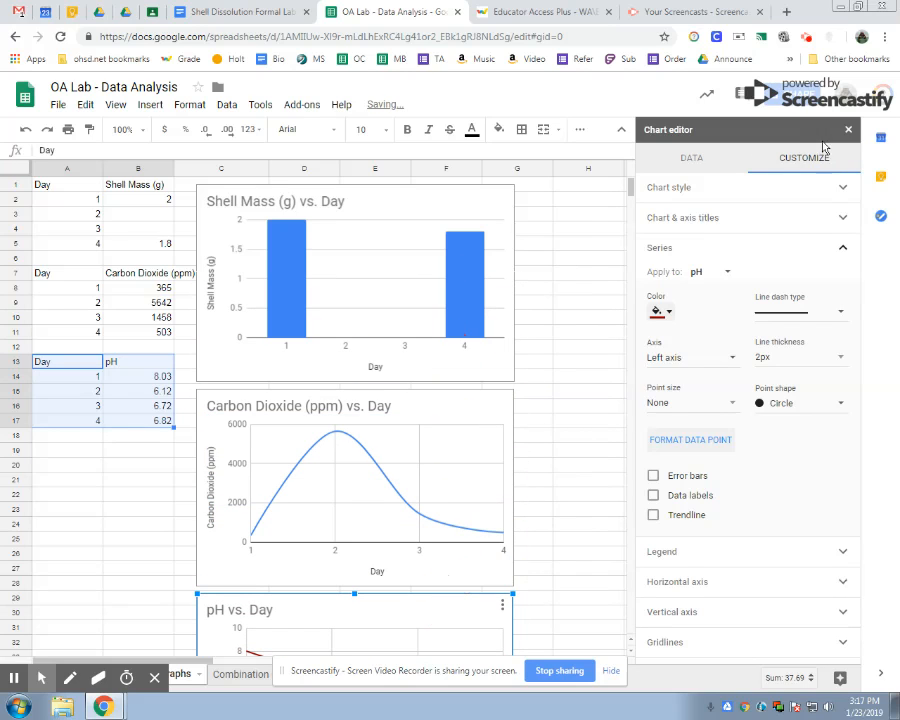
pyautogui.click(848, 129)
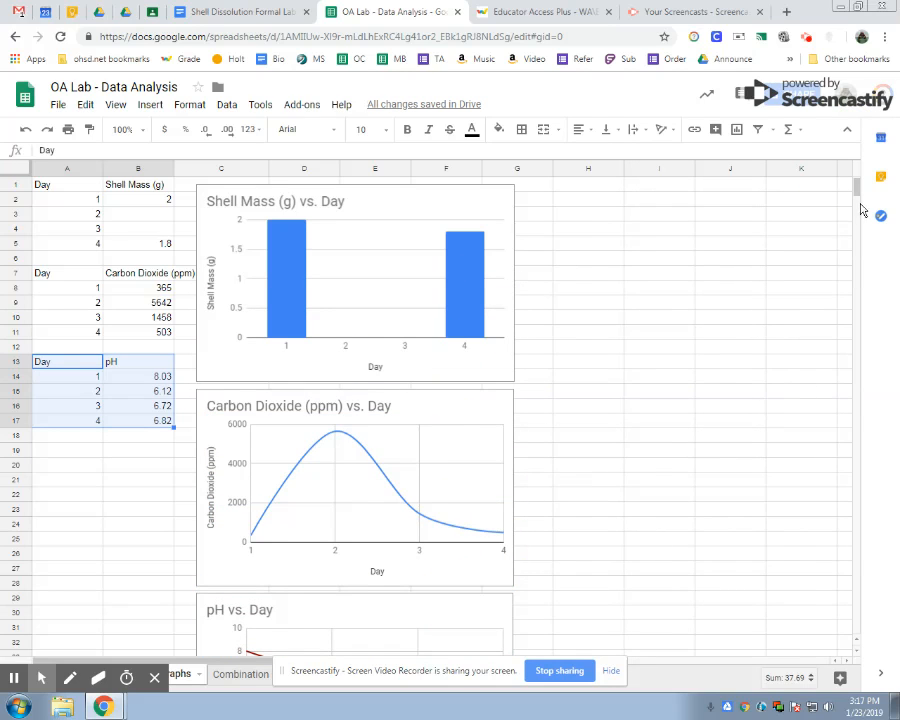
pyautogui.scroll(-2, 733, 374)
pyautogui.scroll(-2, 733, 376)
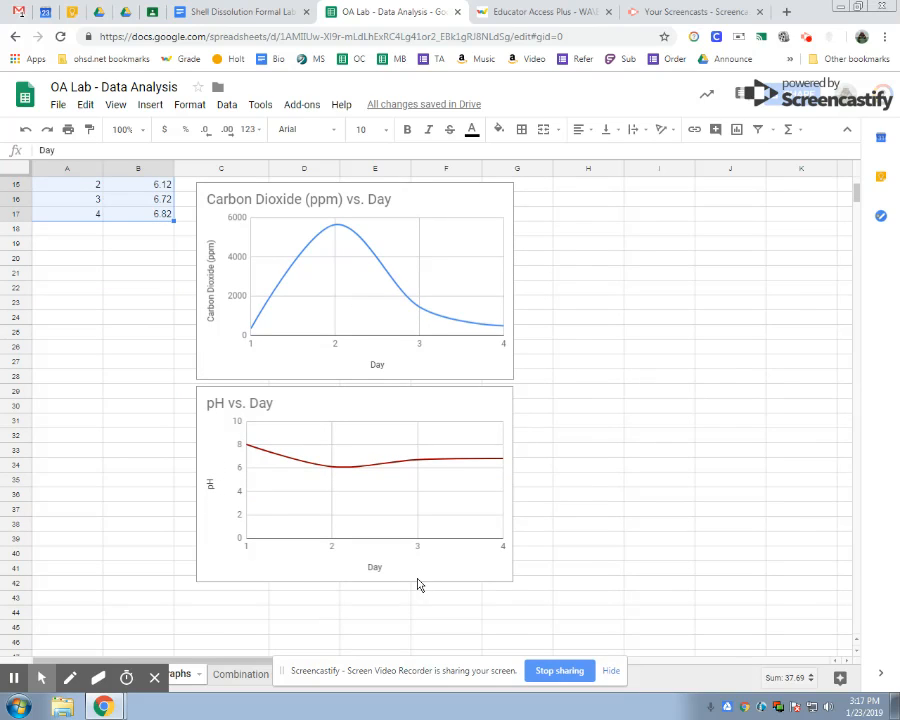
pyautogui.scroll(5, 565, 548)
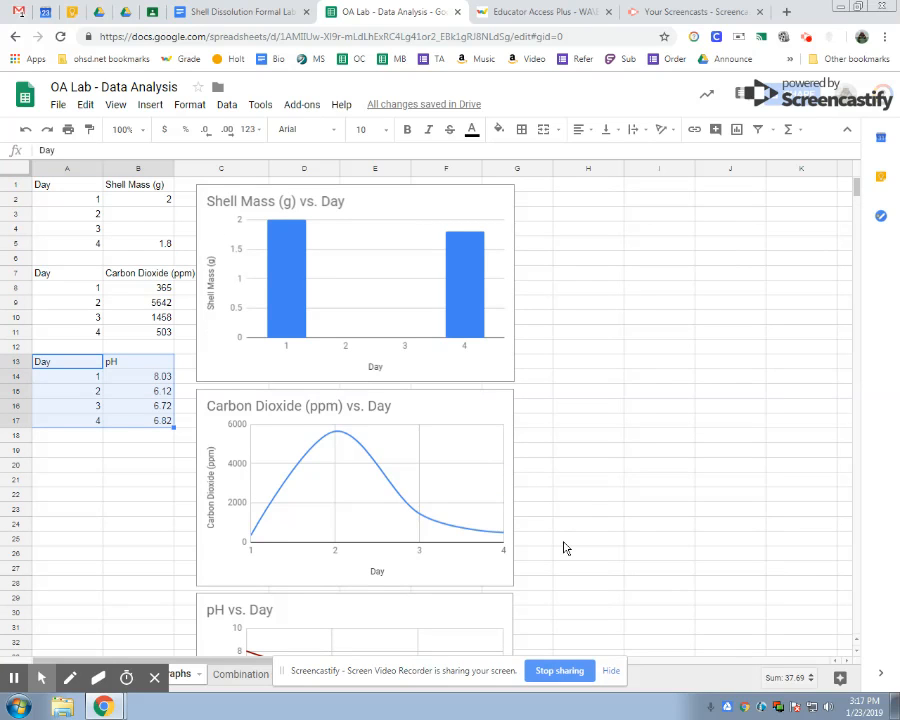
# Copy the shell mass chart into the Google Docs lab report under Analysis, linked to the spreadsheet, and shrink it to about half width
pyautogui.click(388, 202)
pyautogui.click(250, 12)
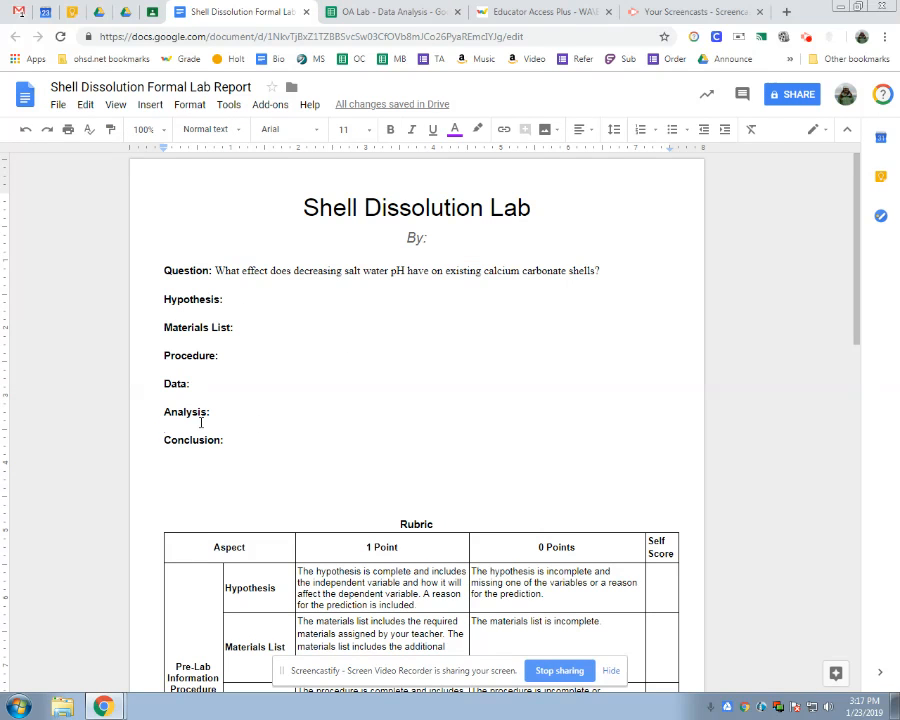
pyautogui.click(200, 422)
pyautogui.hotkey('ctrl', 'v')
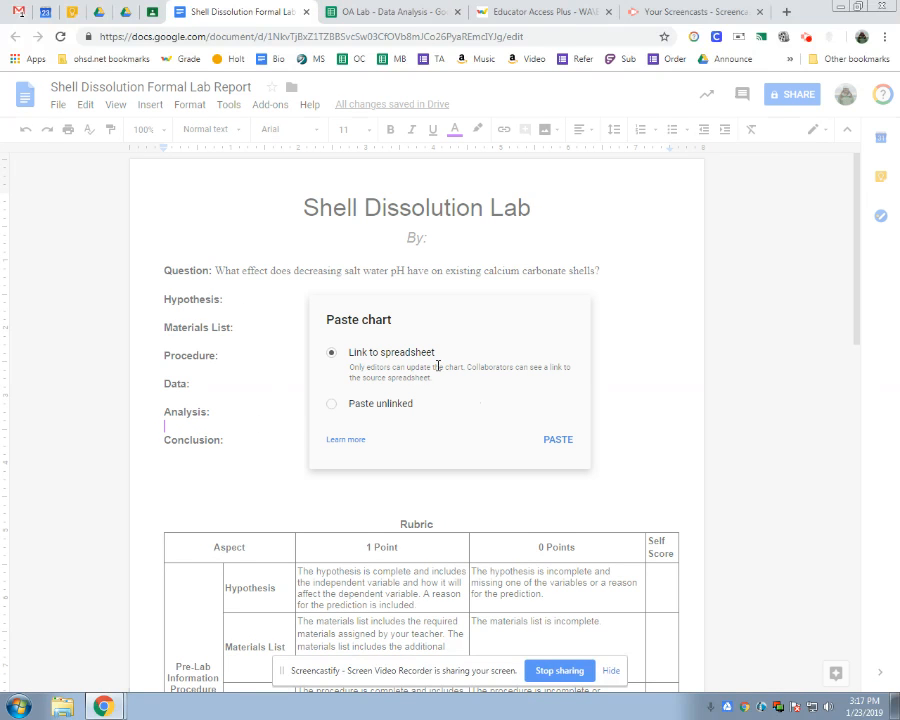
pyautogui.click(558, 442)
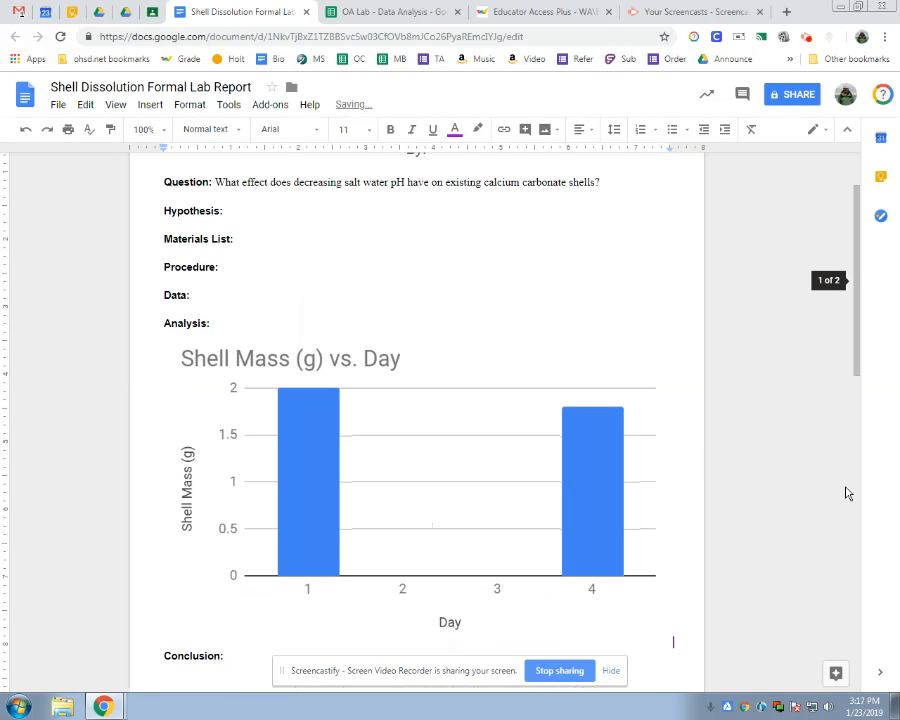
pyautogui.click(444, 474)
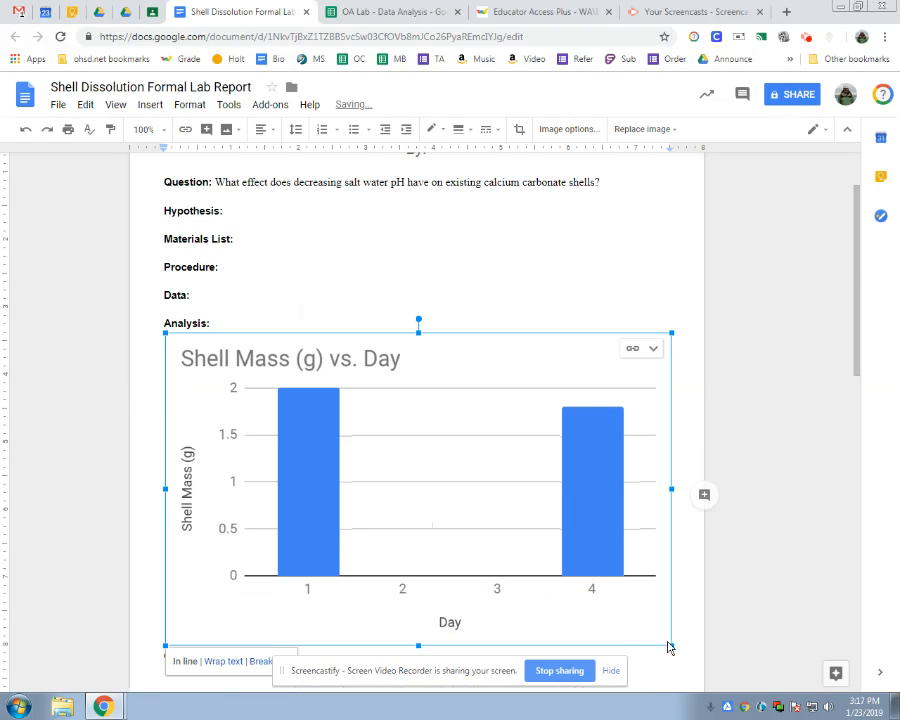
pyautogui.moveTo(670, 644); pyautogui.dragTo(434, 498)
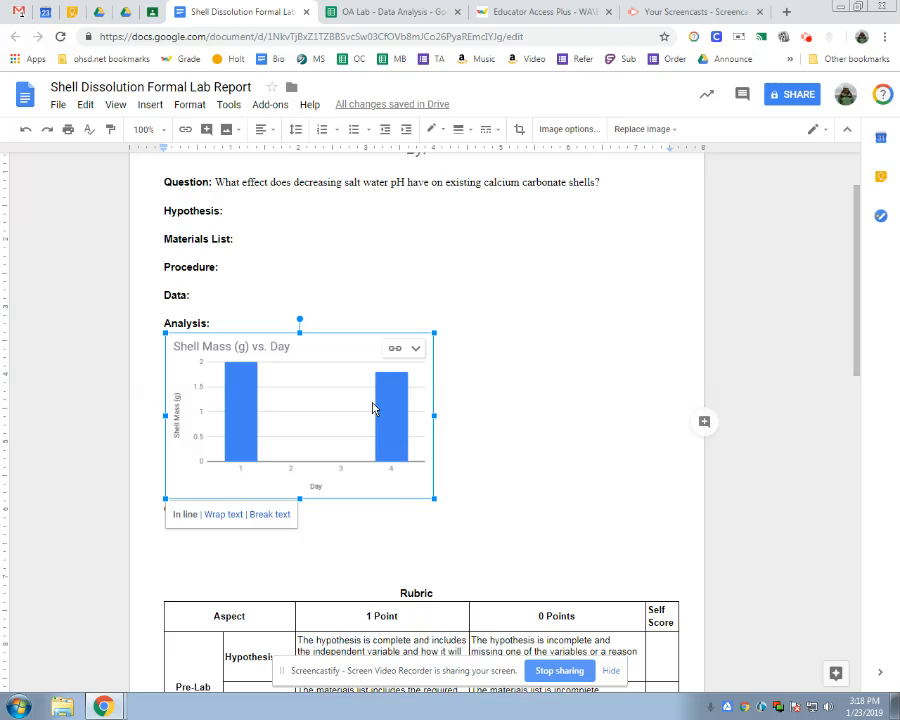
# Delete the shell mass chart from the lab report's Analysis section and switch to the combination sheet in the Google Sheets data file
pyautogui.press('Delete')
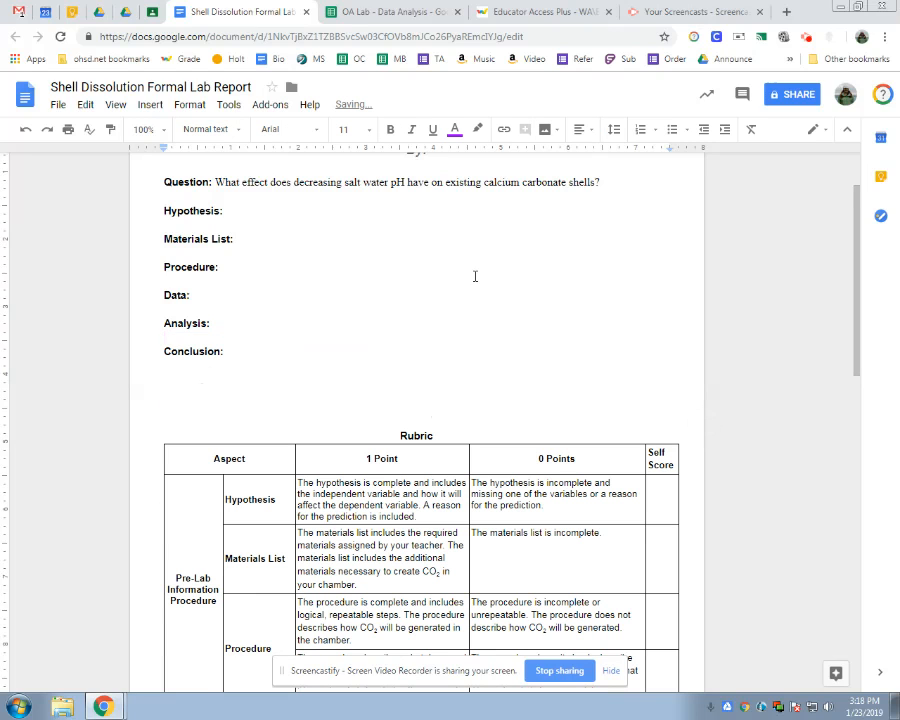
pyautogui.click(352, 12)
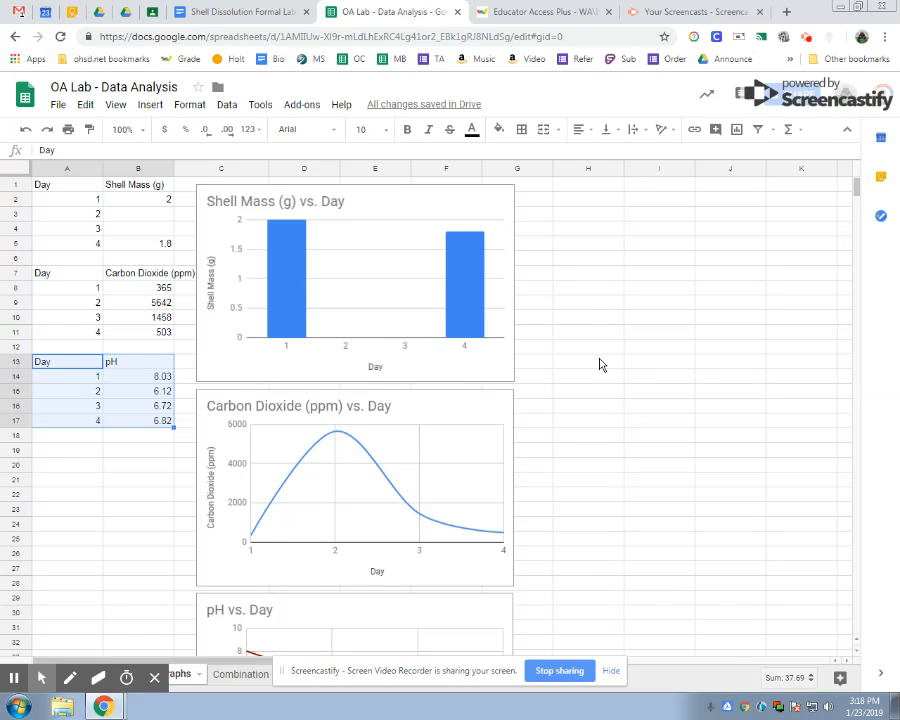
pyautogui.click(239, 674)
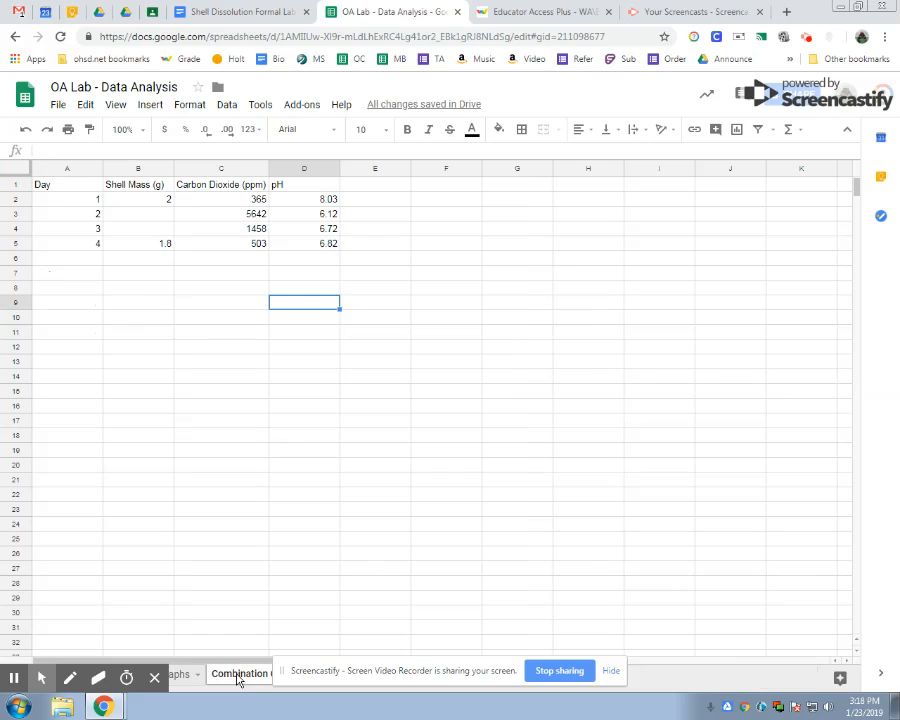
# Insert a chart from A1:D5 covering day, shell mass, carbon dioxide and pH, and make it a combo chart
pyautogui.moveTo(60, 186); pyautogui.dragTo(66, 245)
pyautogui.moveTo(148, 190); pyautogui.dragTo(165, 243)
pyautogui.moveTo(251, 185); pyautogui.dragTo(255, 245)
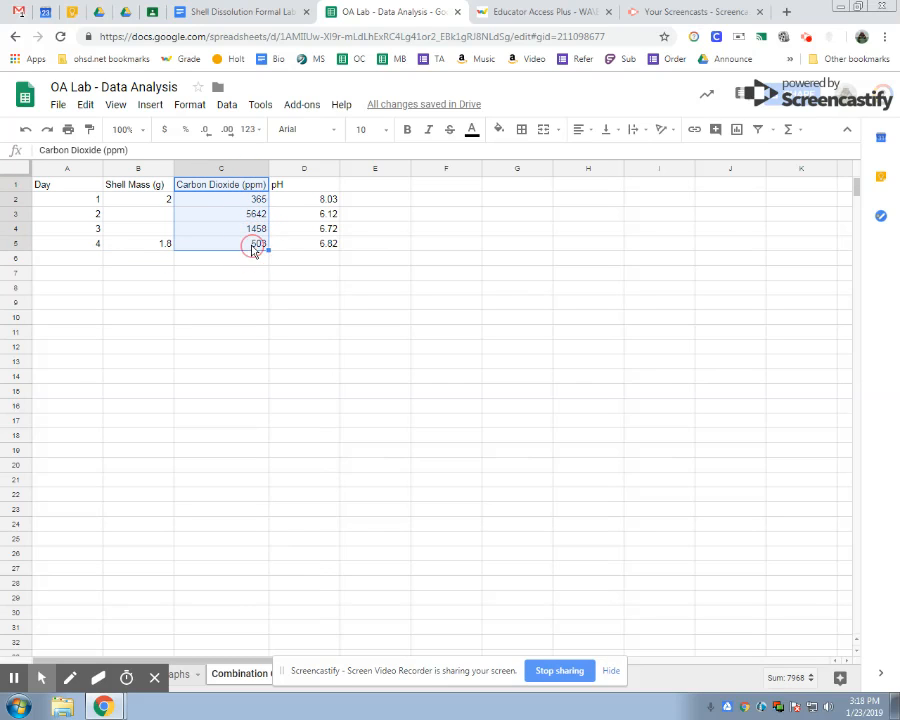
pyautogui.moveTo(311, 185); pyautogui.dragTo(305, 245)
pyautogui.moveTo(58, 183); pyautogui.dragTo(291, 248)
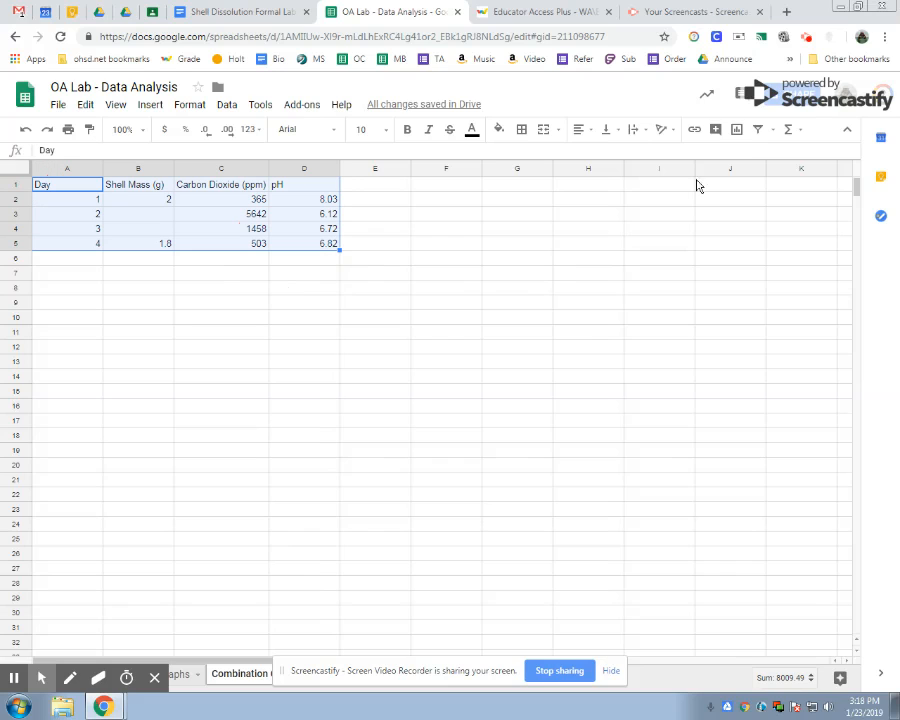
pyautogui.click(740, 131)
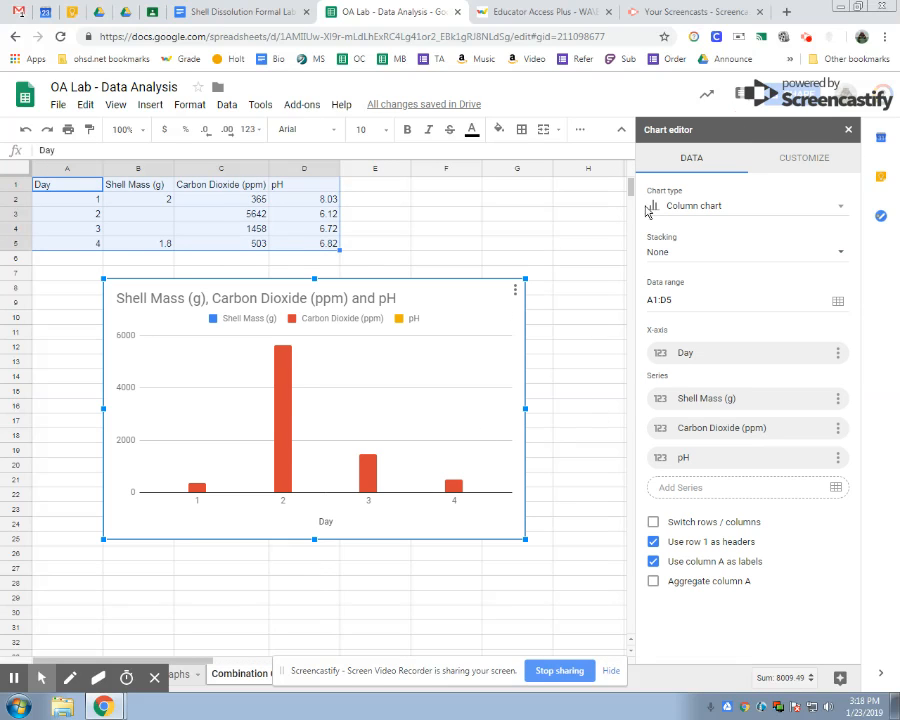
pyautogui.click(708, 206)
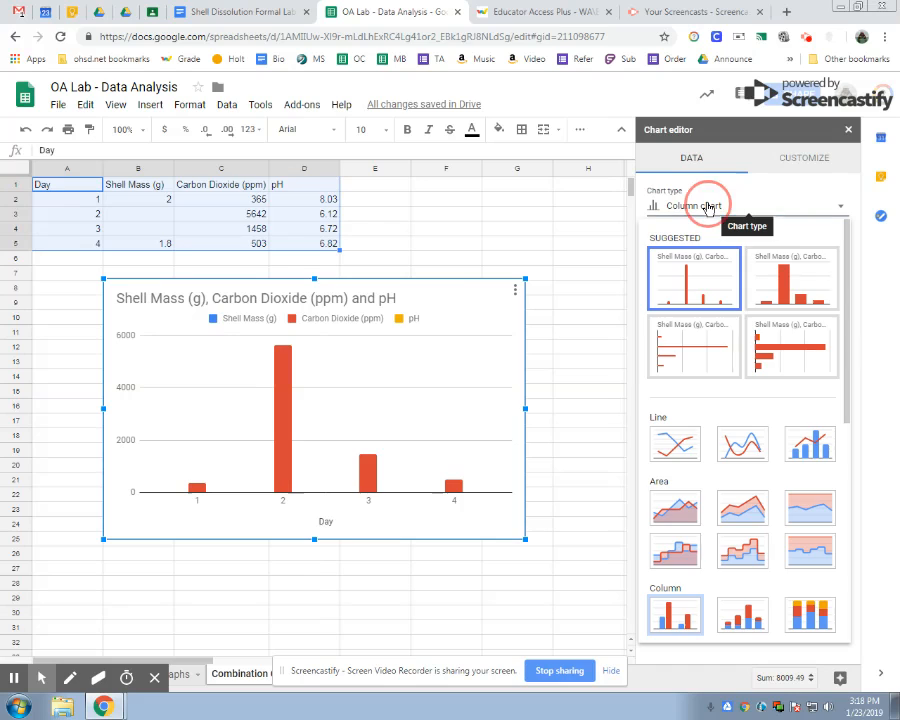
pyautogui.click(813, 444)
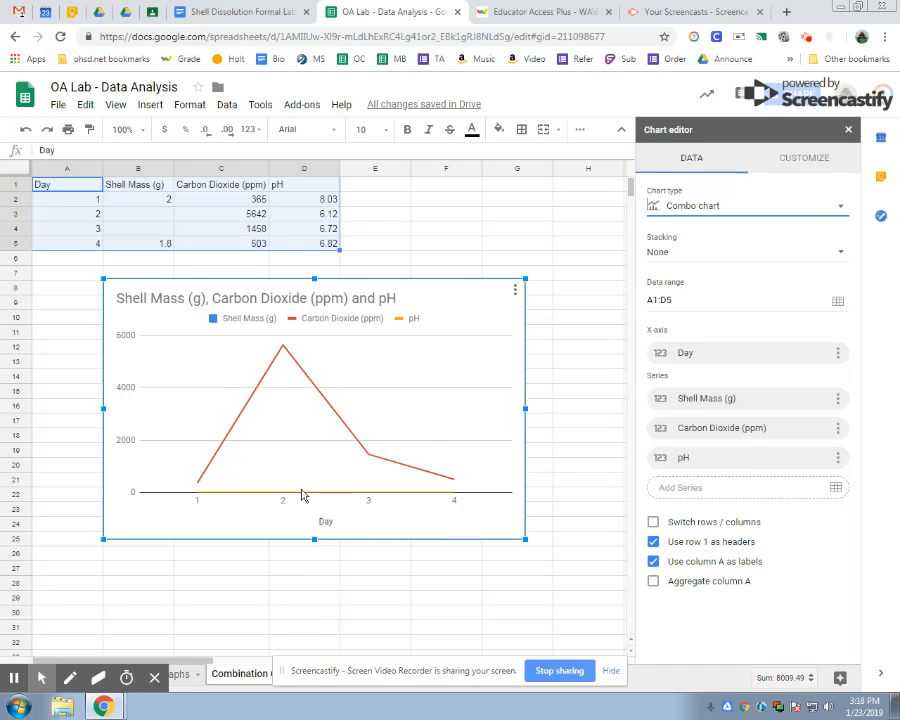
# Plot the Carbon Dioxide (ppm) series of the combo chart on the right axis
pyautogui.moveTo(285, 350)
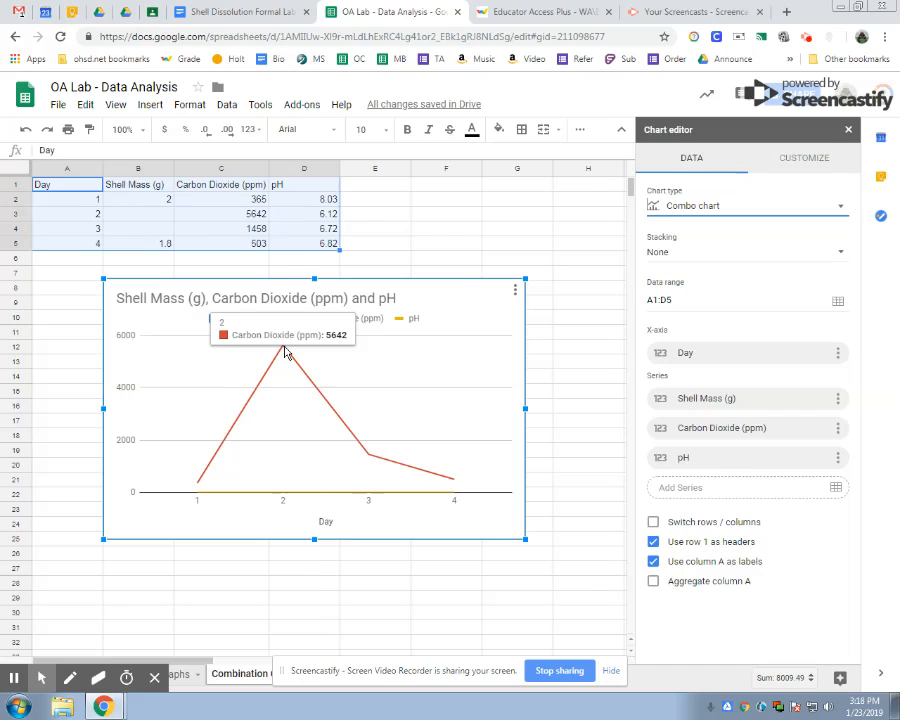
pyautogui.click(812, 162)
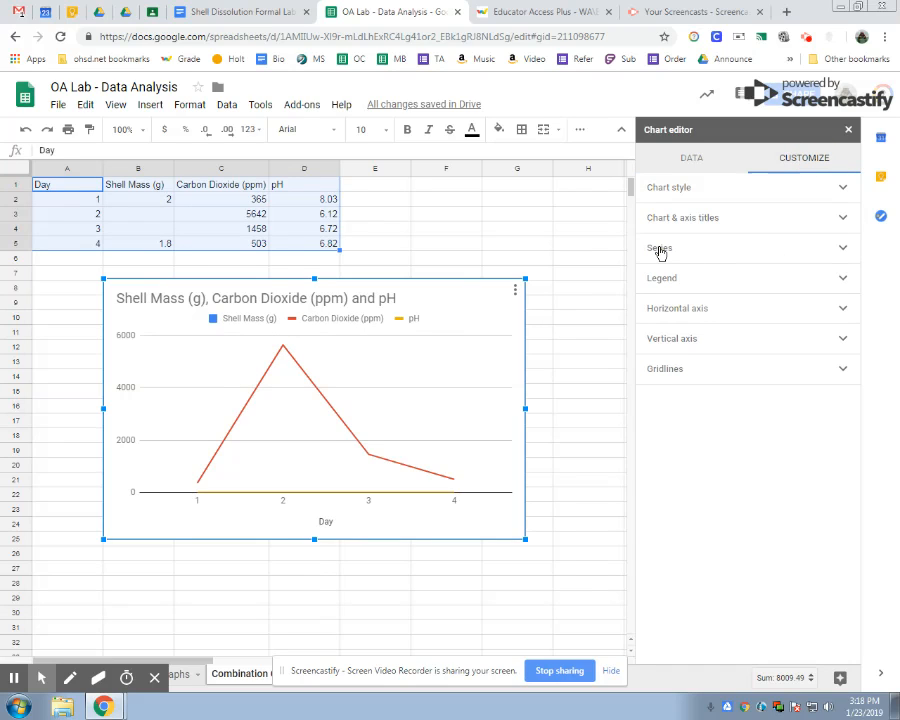
pyautogui.click(660, 249)
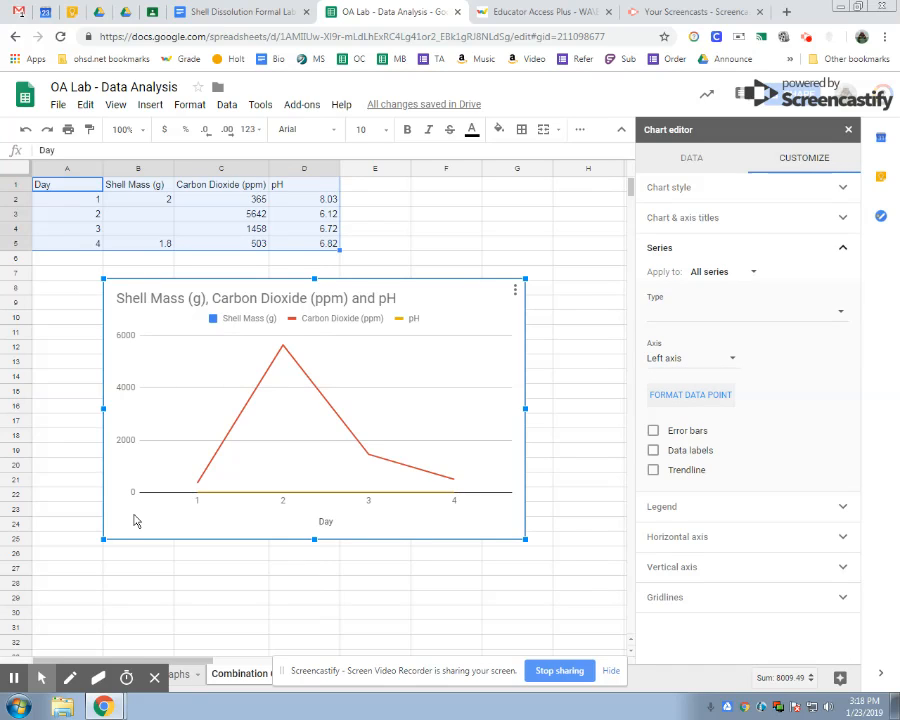
pyautogui.click(728, 272)
pyautogui.click(735, 313)
pyautogui.click(667, 403)
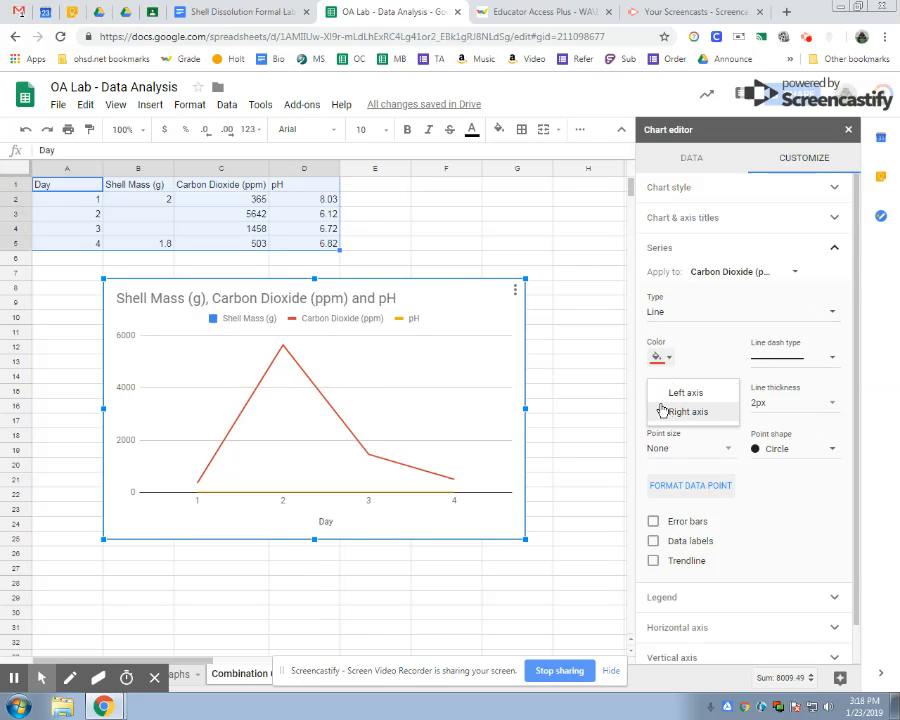
pyautogui.click(688, 412)
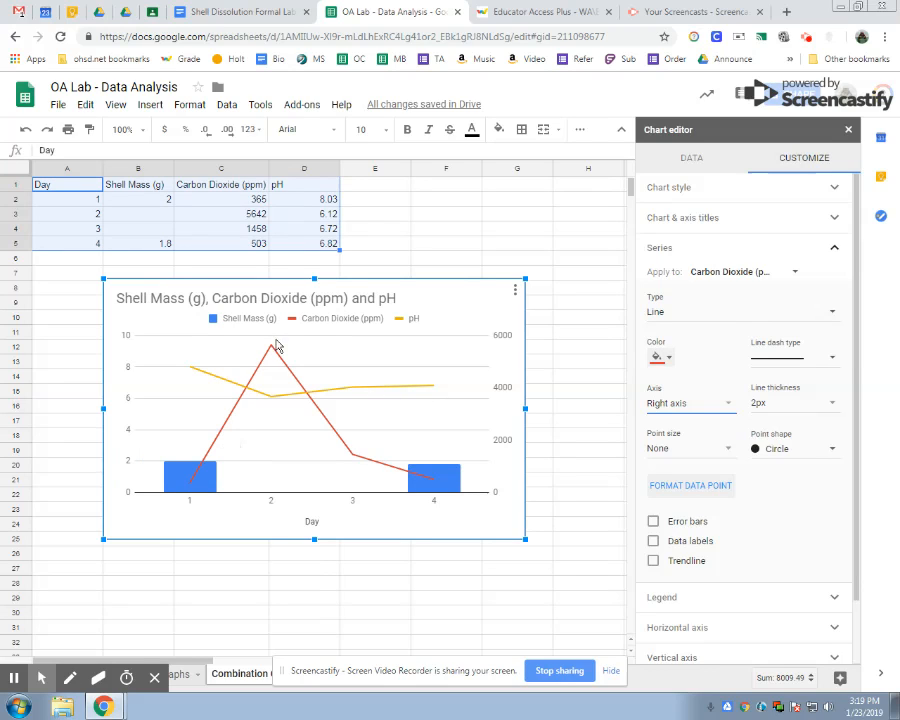
# Change the combo chart's title to "Shell Dissolution Over 4 Days"
pyautogui.moveTo(455, 492)
pyautogui.click(729, 220)
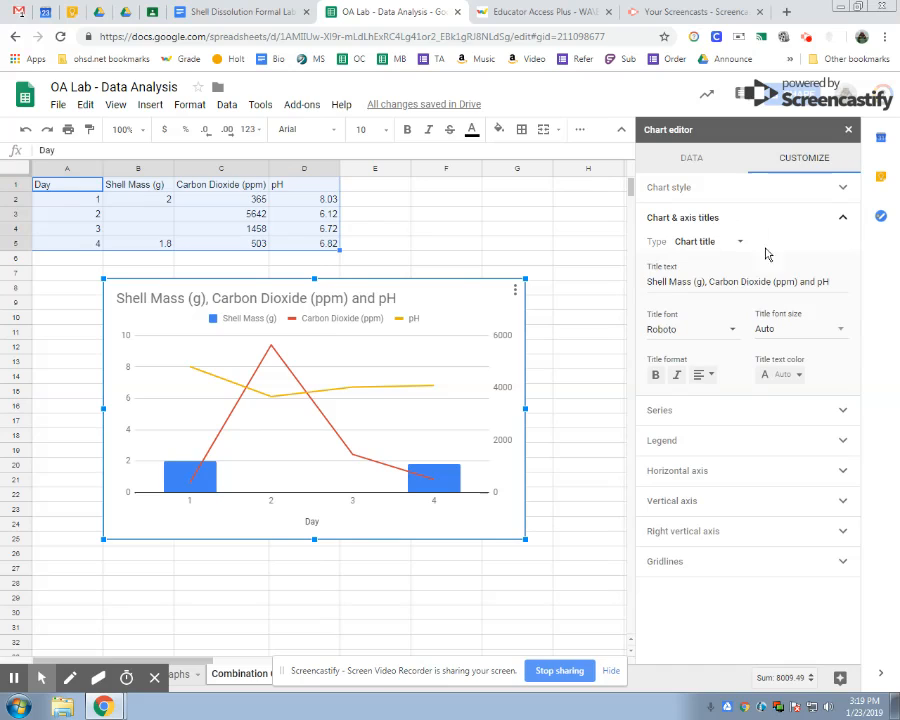
pyautogui.tripleClick(694, 281)
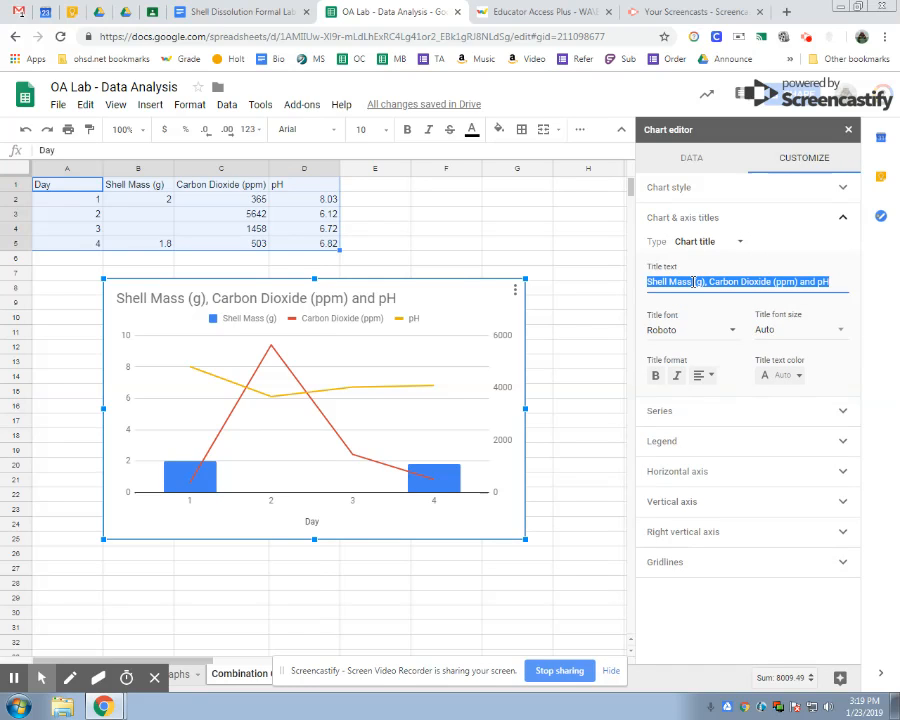
pyautogui.write('Oc')
pyautogui.press('BackSpace')
pyautogui.write('Shell Dissolution Over')
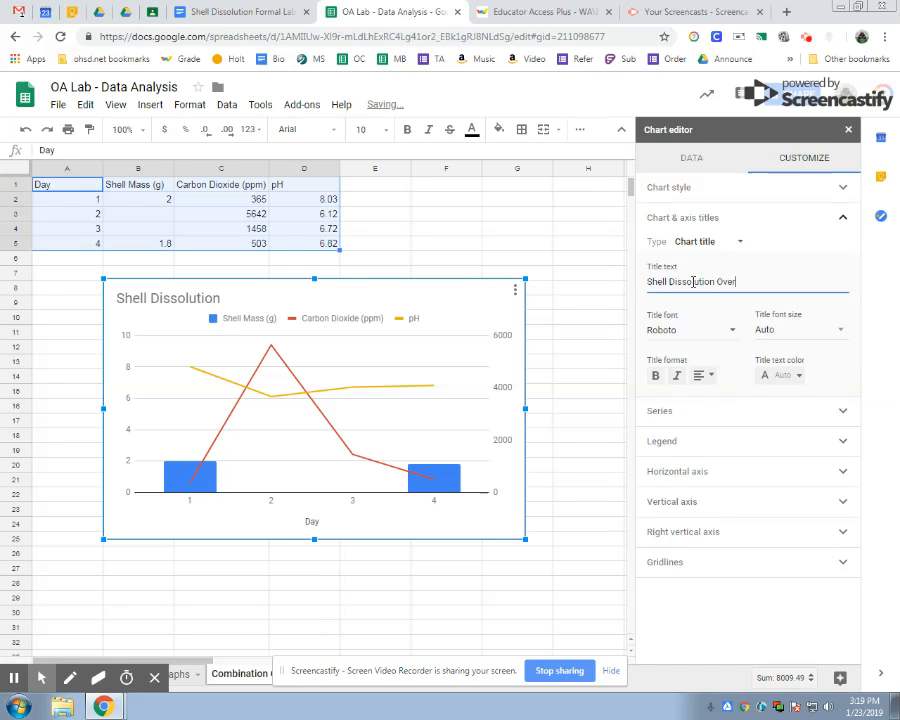
pyautogui.write('4 Days')
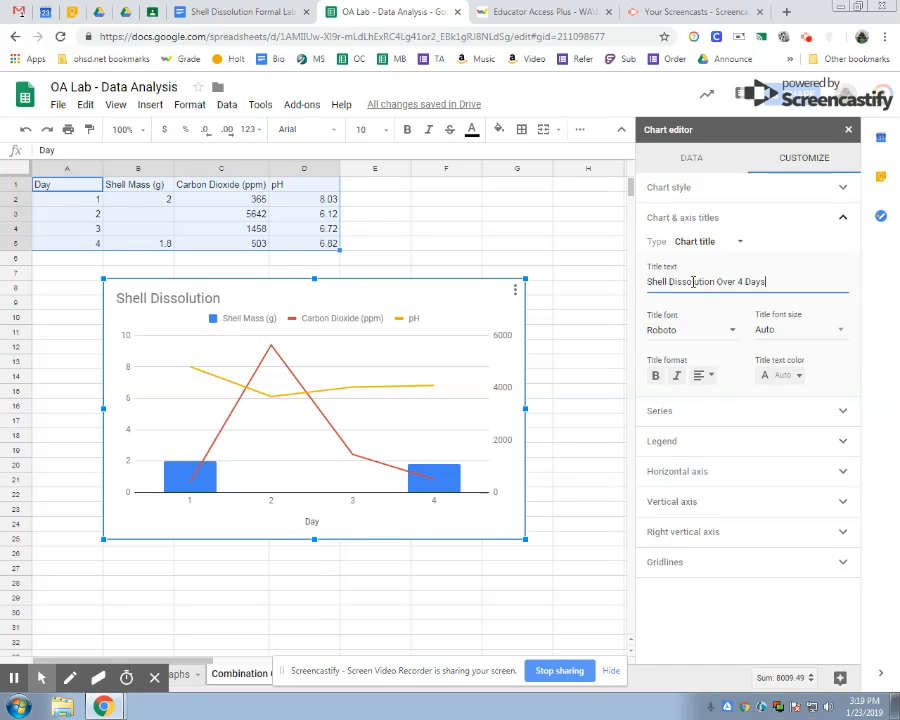
# Set the combo chart's vertical axis title to "Shell Mass (g) and pH"
pyautogui.click(709, 241)
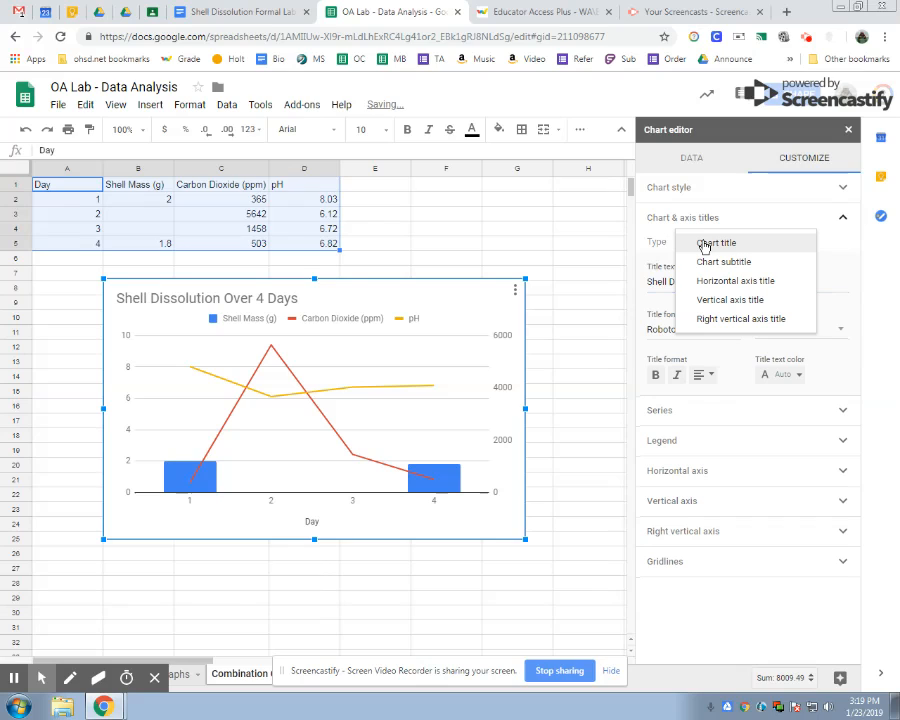
pyautogui.click(726, 299)
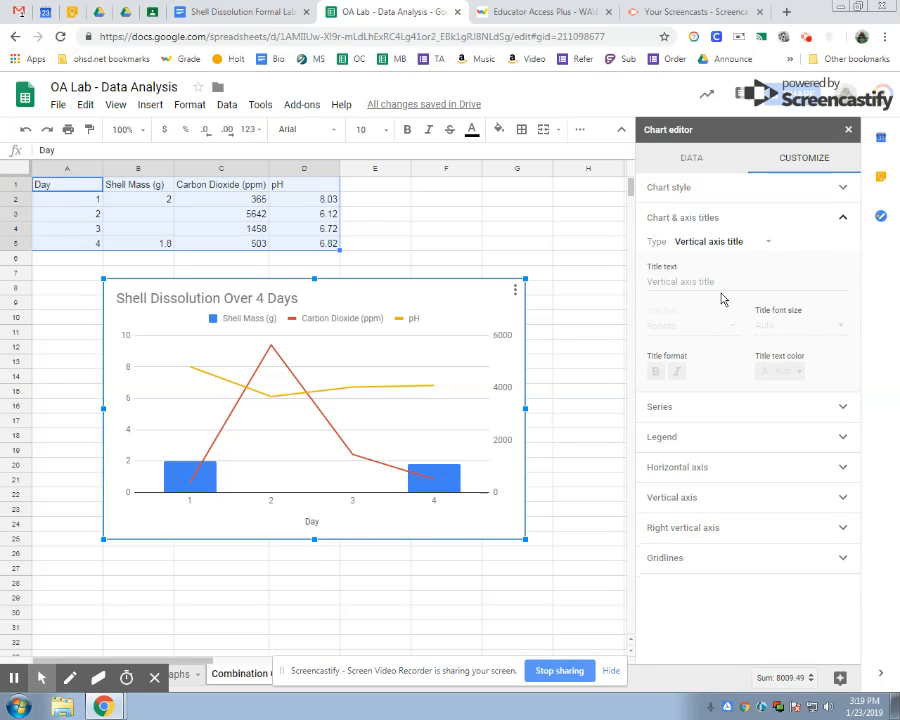
pyautogui.click(704, 282)
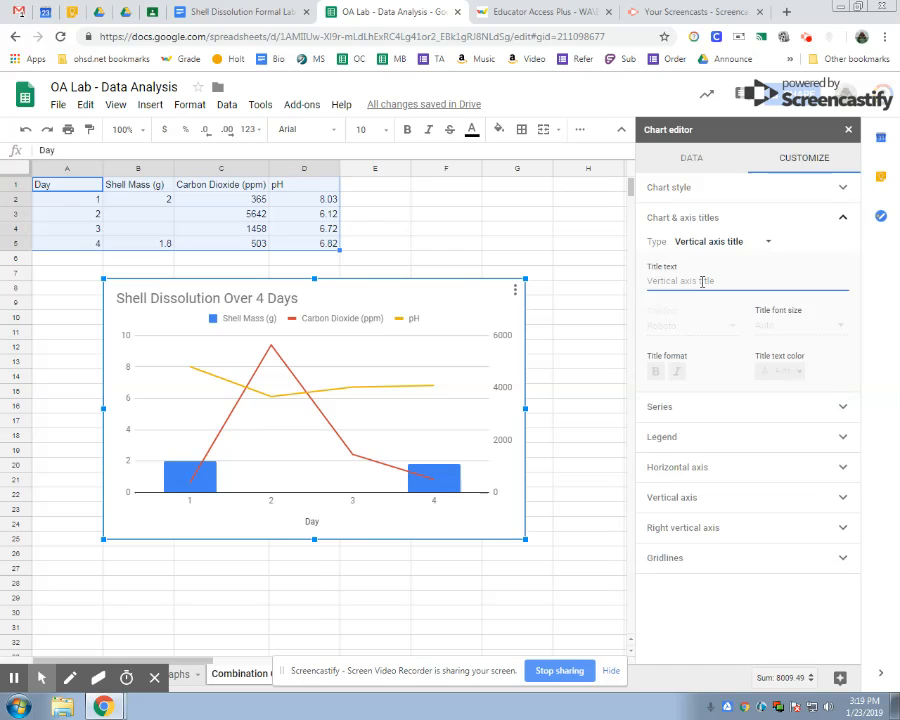
pyautogui.write('Shell Mass (g')
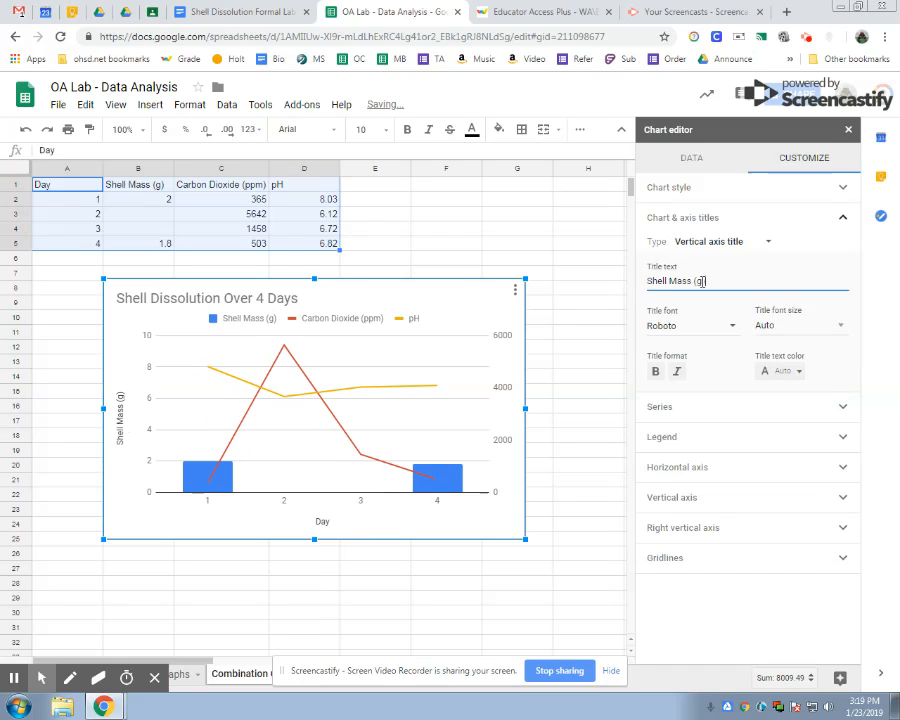
pyautogui.write(') and pH')
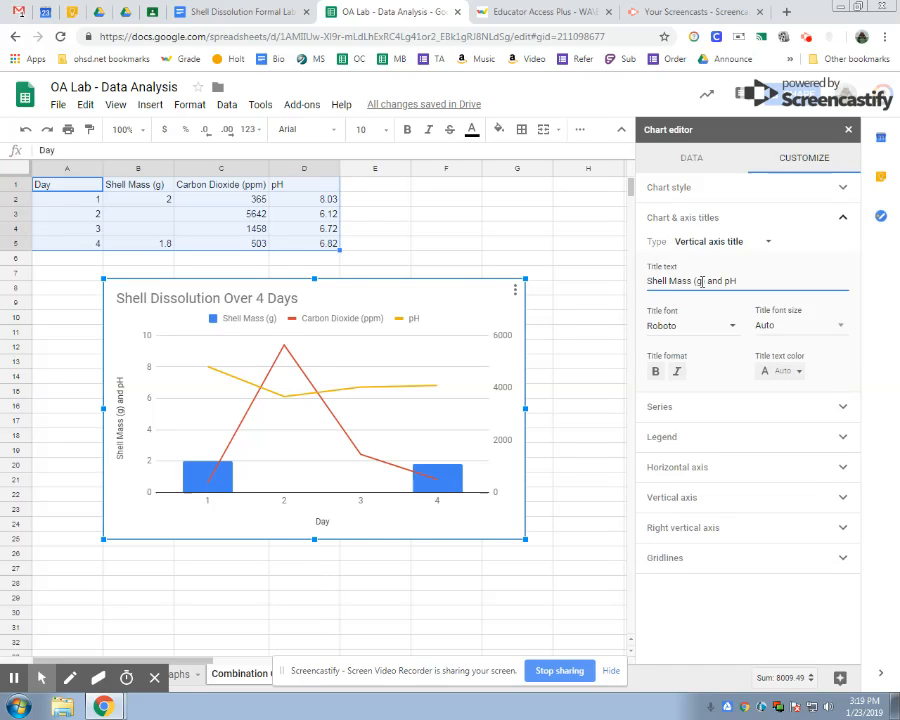
# Set the right vertical axis title to "Carbon Dioxide (ppm)" and close the chart editor
pyautogui.click(705, 243)
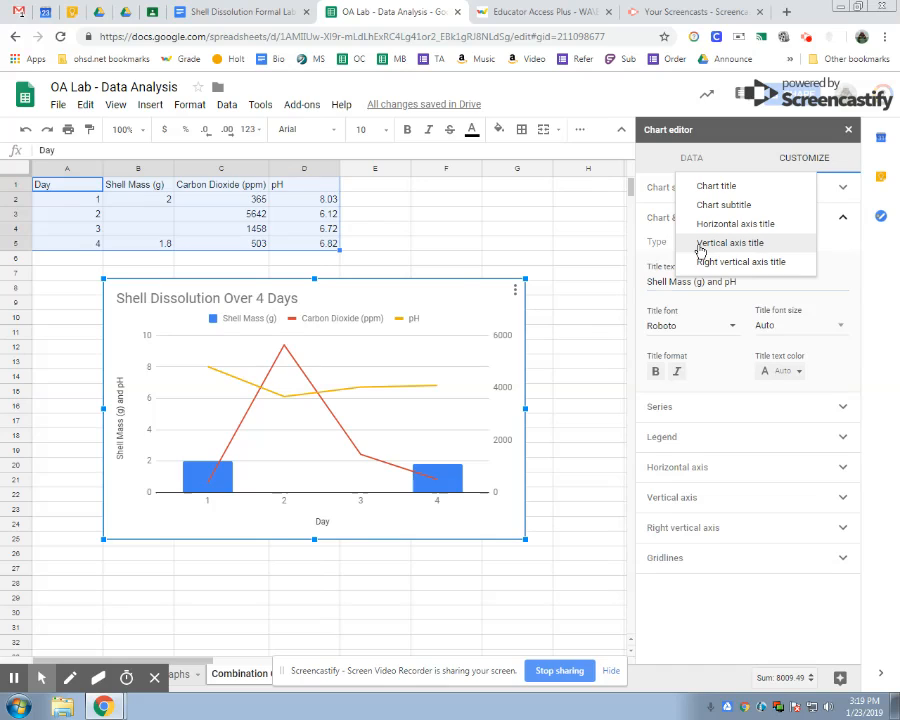
pyautogui.click(710, 262)
pyautogui.click(705, 282)
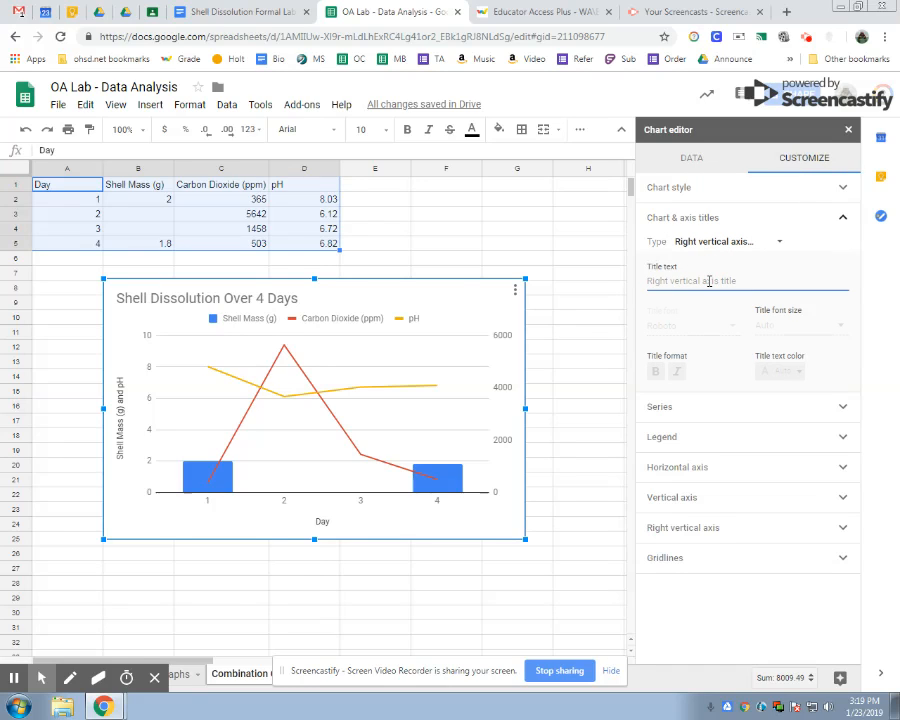
pyautogui.write('carbon Di')
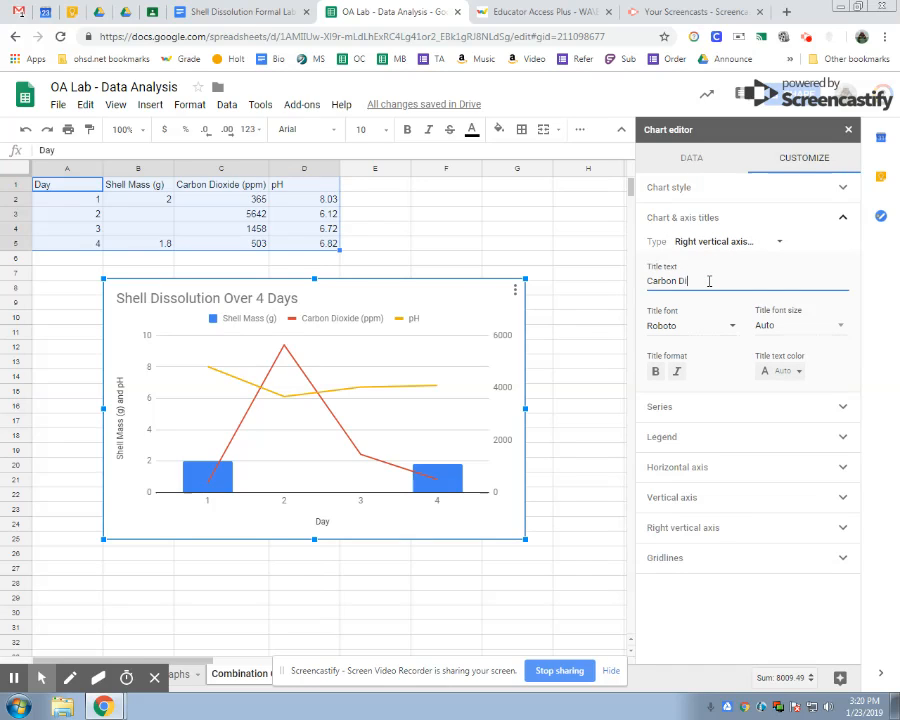
pyautogui.write('oxide (ppm')
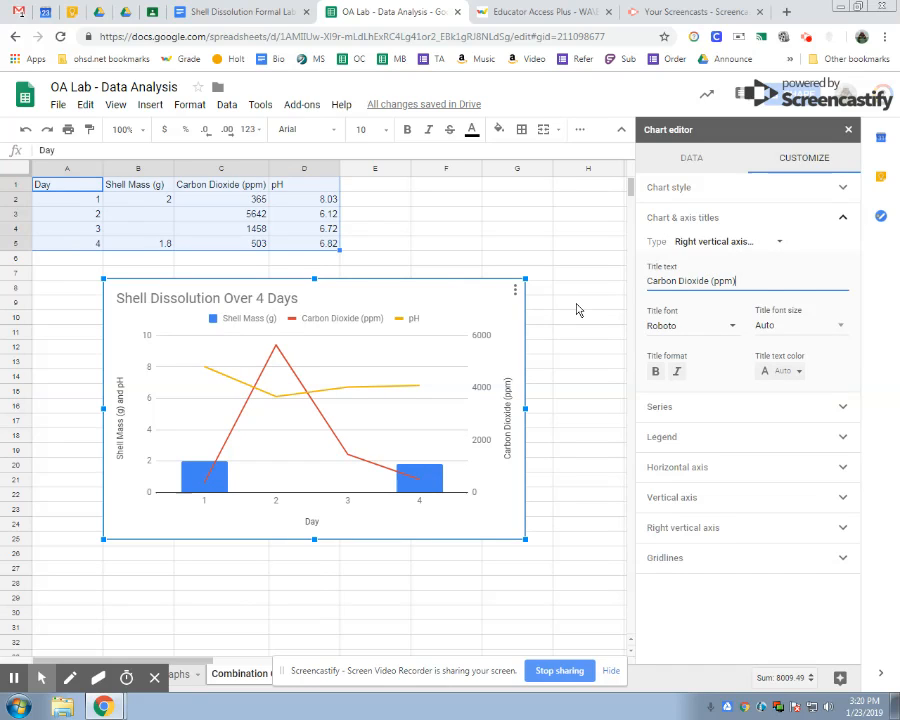
pyautogui.click(848, 129)
# Copy the combo chart into the Google Docs lab report under Analysis, linked to the spreadsheet
pyautogui.click(428, 295)
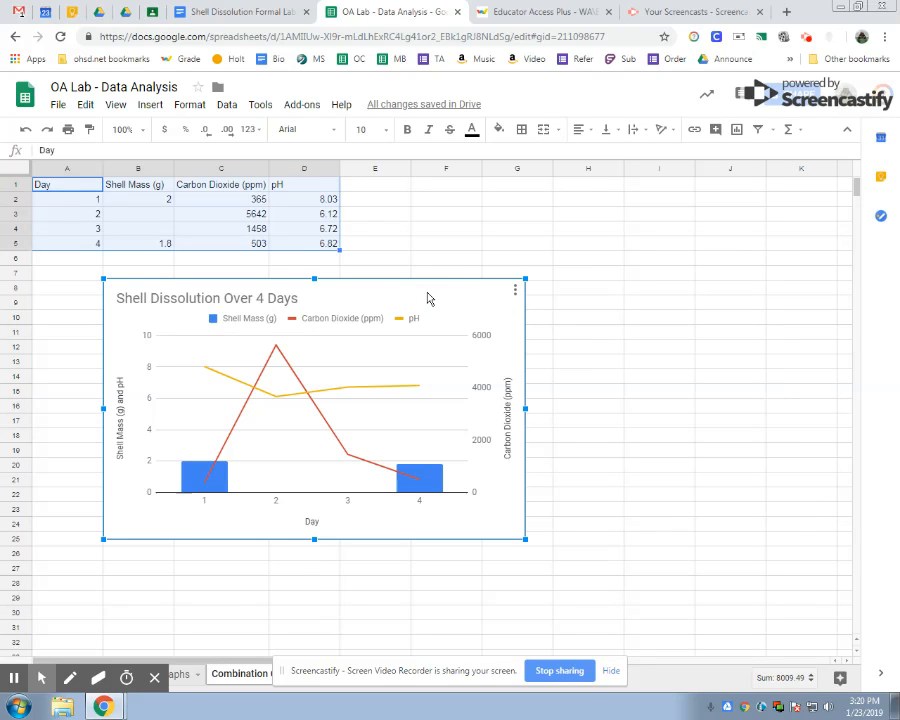
pyautogui.click(238, 12)
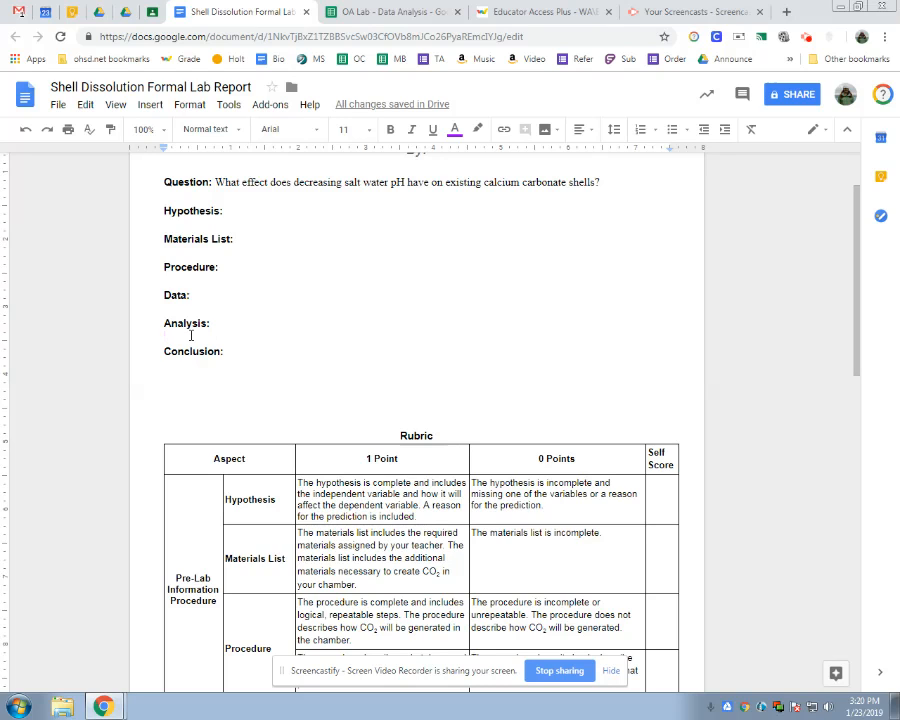
pyautogui.hotkey('ctrl', 'v')
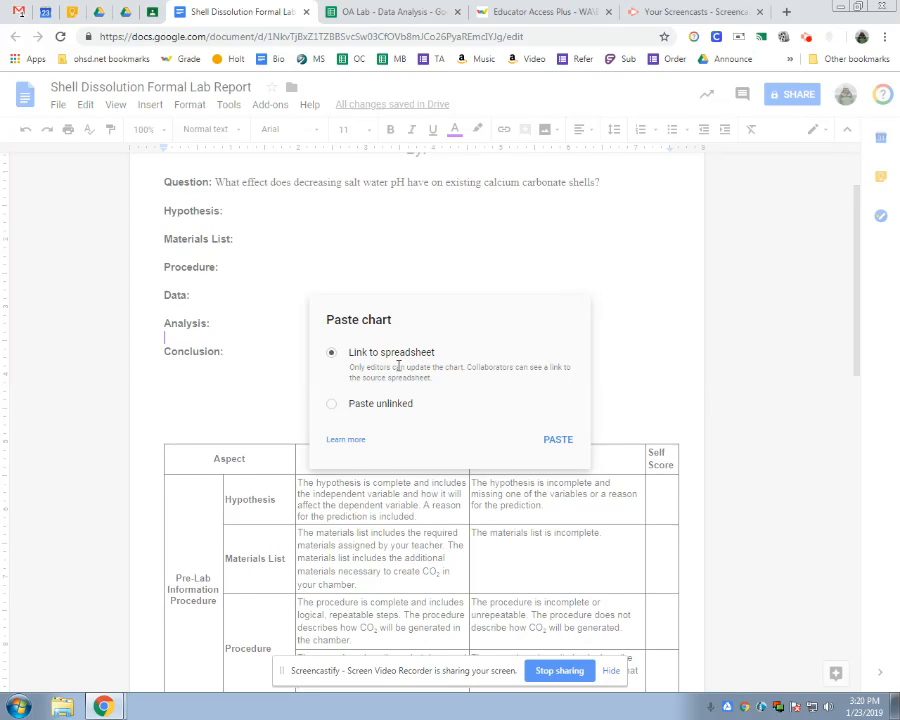
pyautogui.click(558, 439)
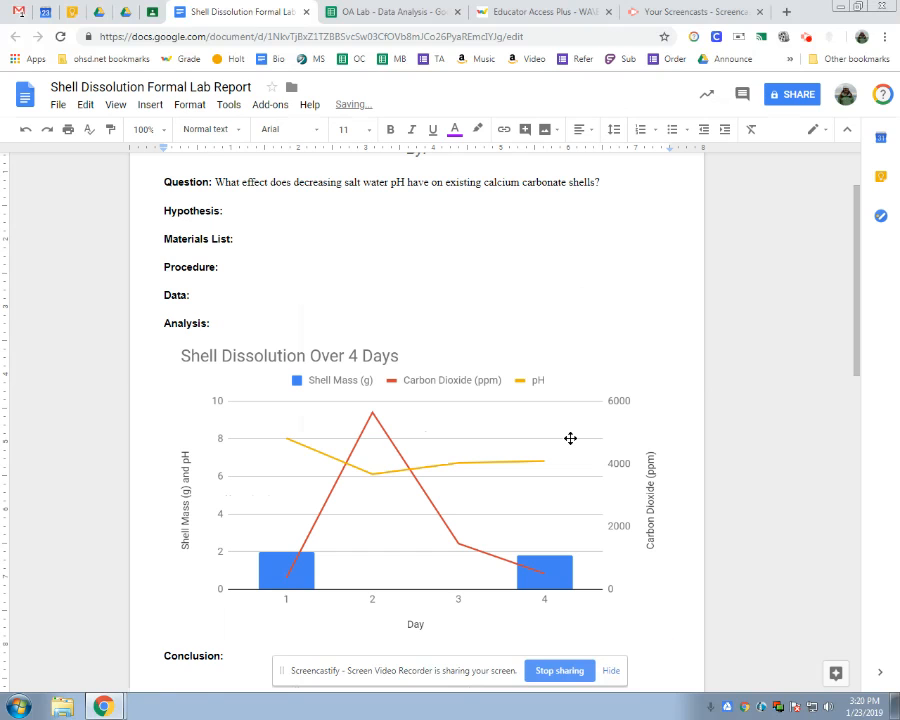
# Copy the data table A1:D5 from the Google Sheets file into the lab report under Data, linked to the spreadsheet
pyautogui.click(355, 14)
pyautogui.moveTo(68, 186); pyautogui.dragTo(305, 250)
pyautogui.hotkey('ctrl', 'c')
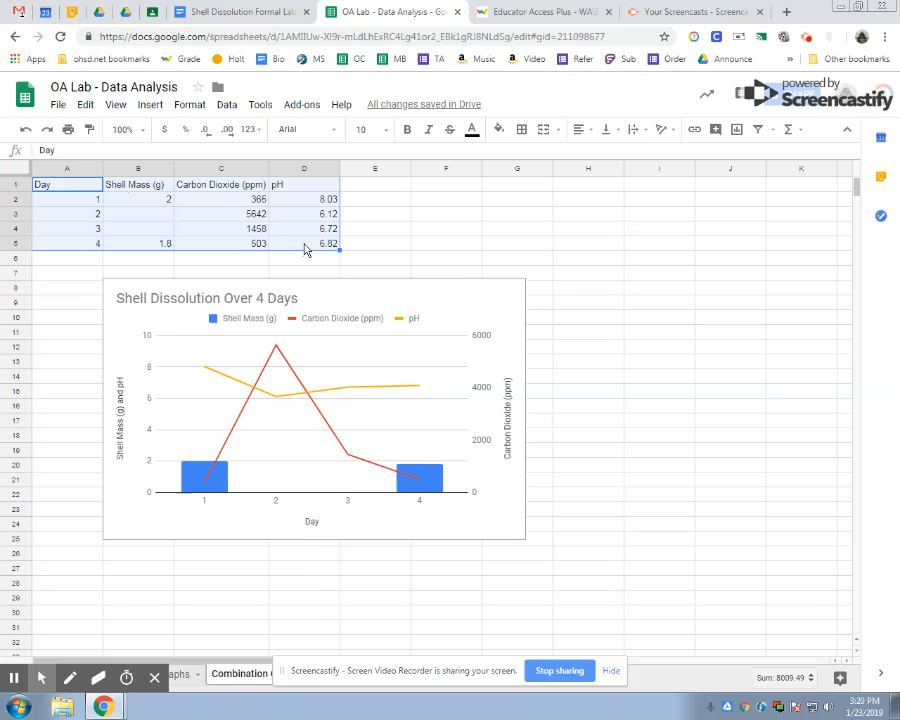
pyautogui.click(178, 13)
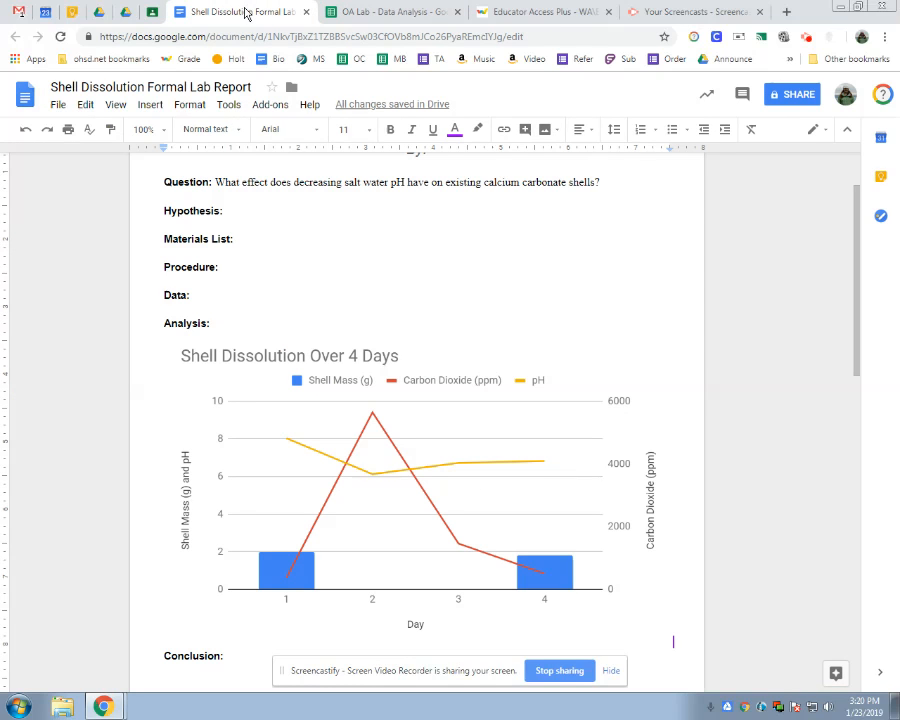
pyautogui.click(183, 308)
pyautogui.hotkey('ctrl', 'v')
pyautogui.click(553, 441)
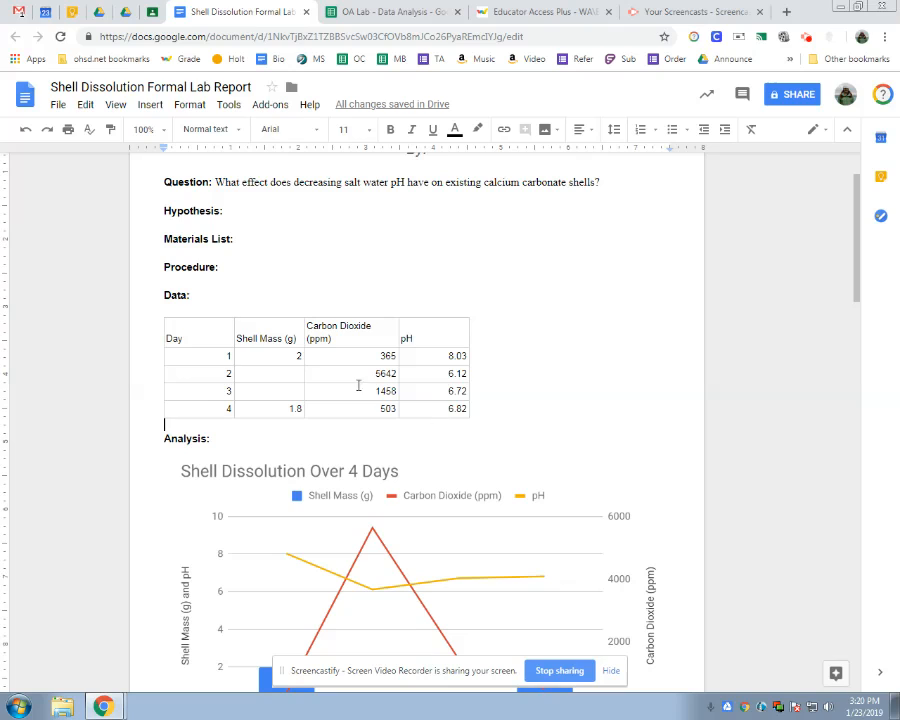
pyautogui.moveTo(252, 338); pyautogui.dragTo(425, 340)
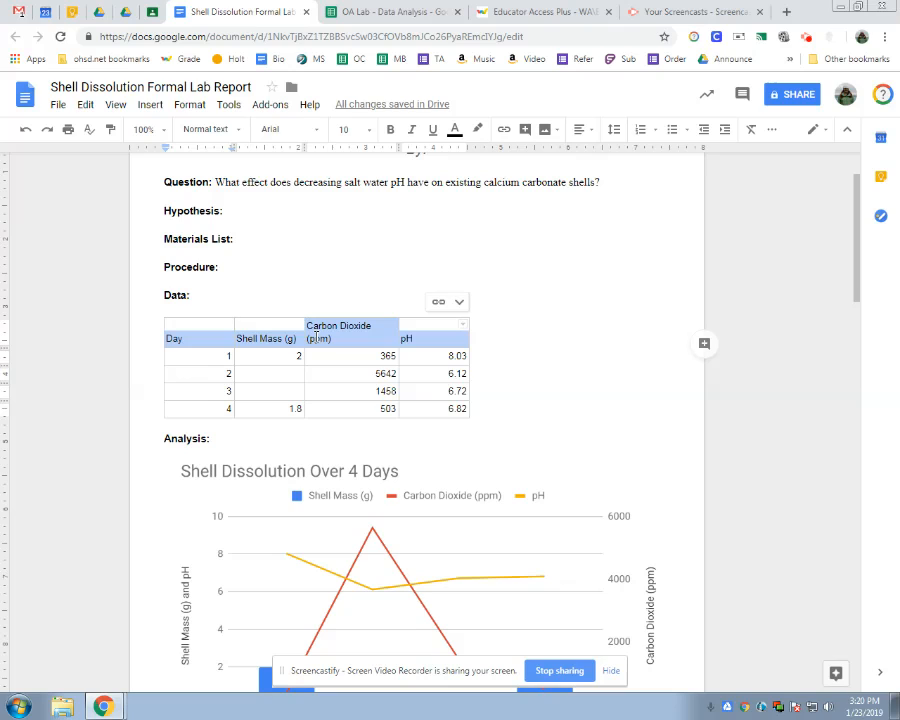
pyautogui.moveTo(207, 359); pyautogui.dragTo(445, 408)
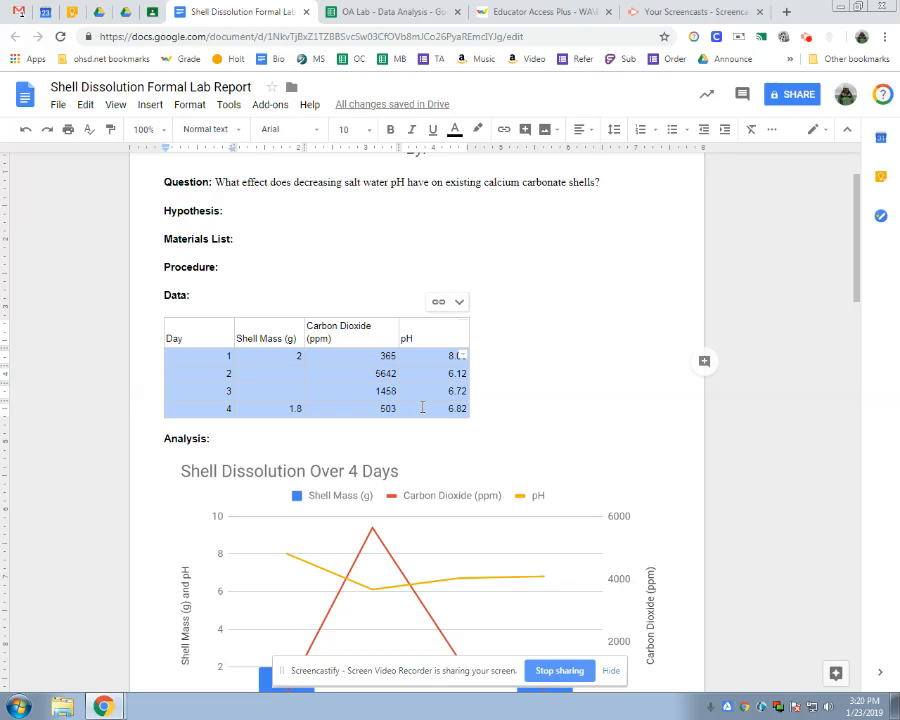